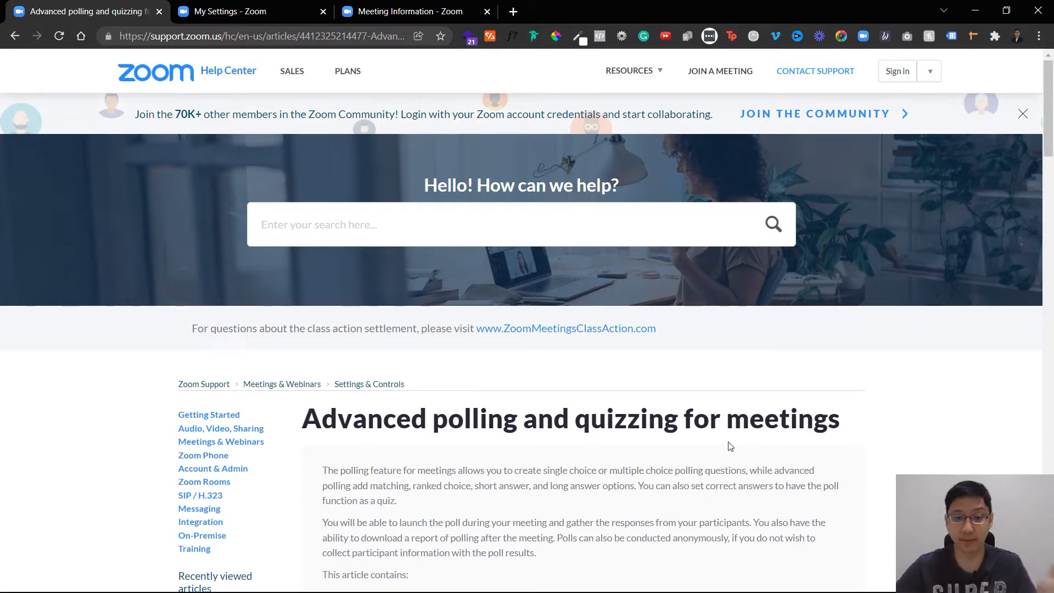
Step: Review the advanced polling help article and the Meeting Polls/Quizzes option in the In Meeting (Basic) account settings
scroll(730, 439, down, 4)
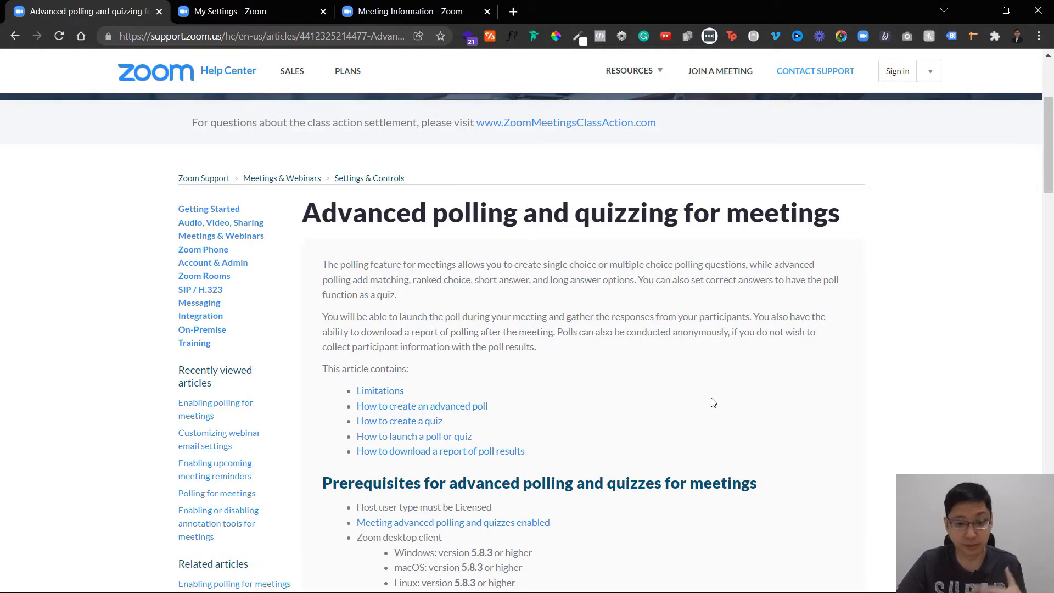
scroll(713, 402, up, 4)
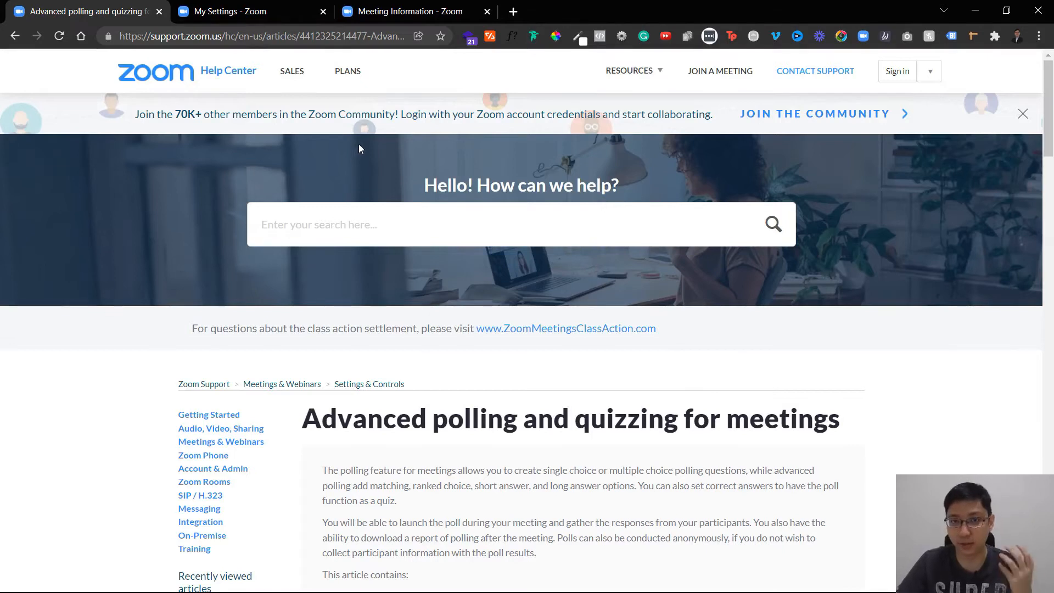
click(220, 11)
click(294, 254)
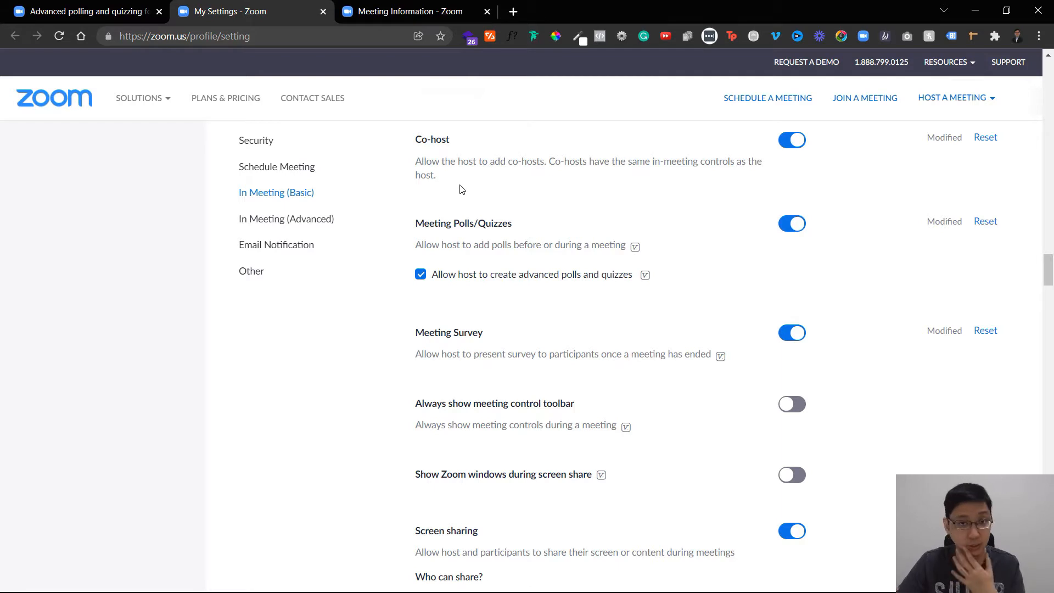
Step: Open the existing Untitled Advanced Poll of the Workshop Trial Meeting for editing
click(410, 11)
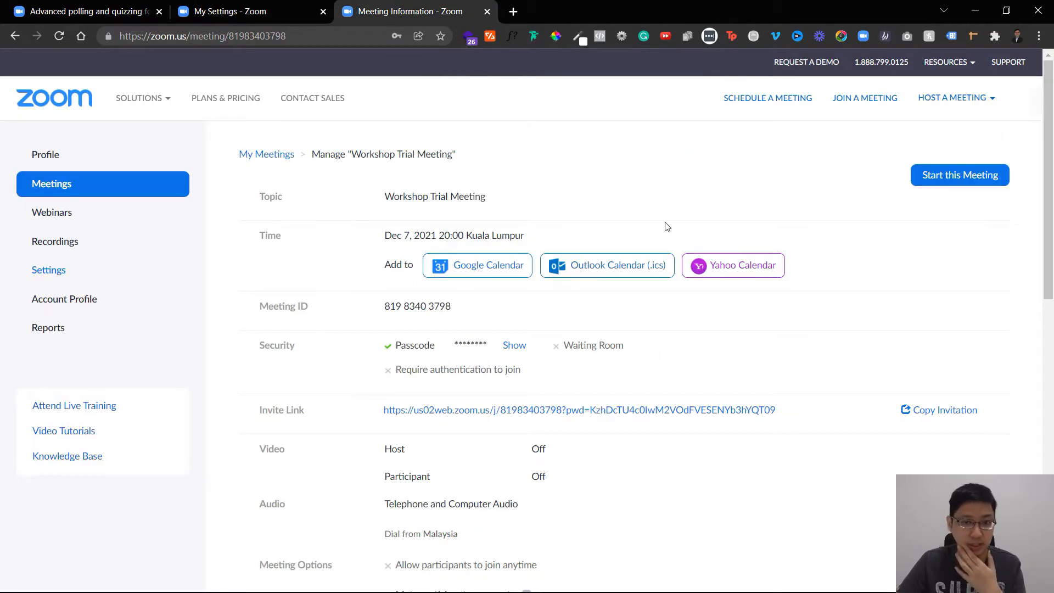
scroll(667, 227, down, 10)
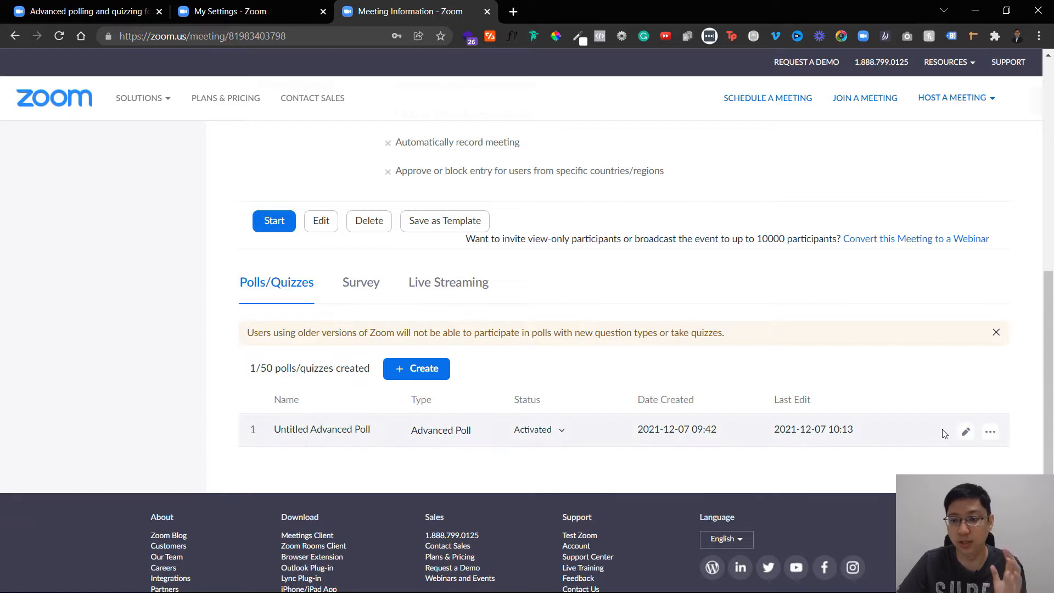
click(964, 434)
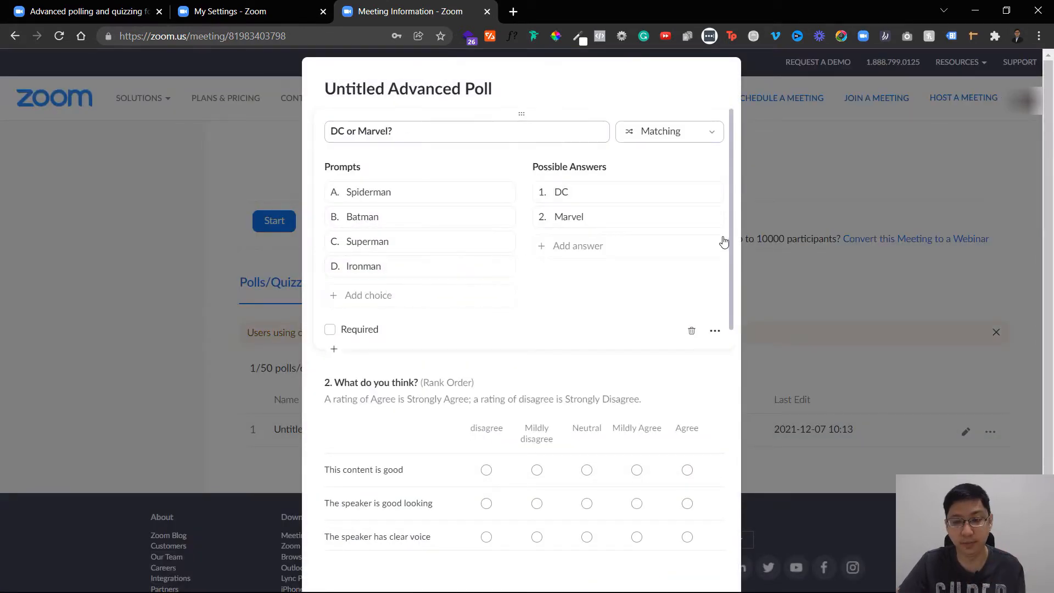
Step: Look through the poll's questions and turn the poll into a quiz with correct answers
scroll(576, 334, down, 1)
scroll(576, 334, down, 10)
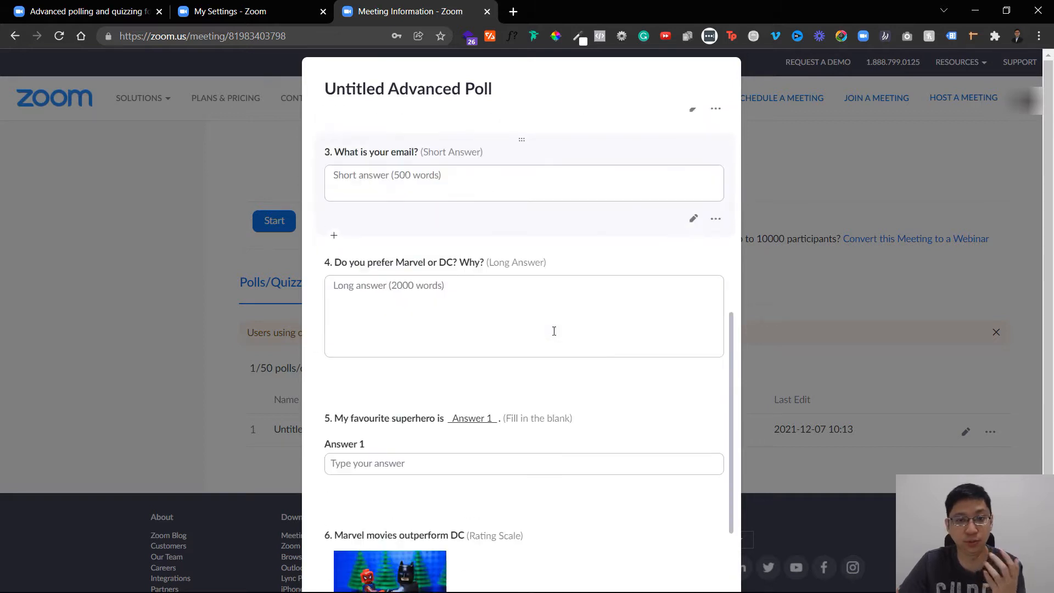
scroll(554, 331, down, 2)
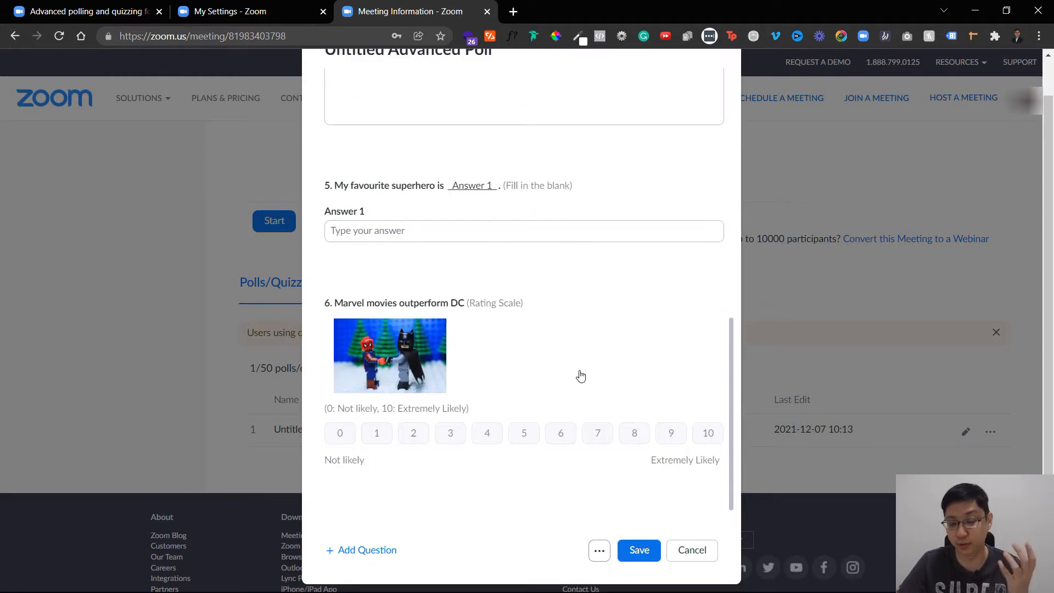
click(600, 551)
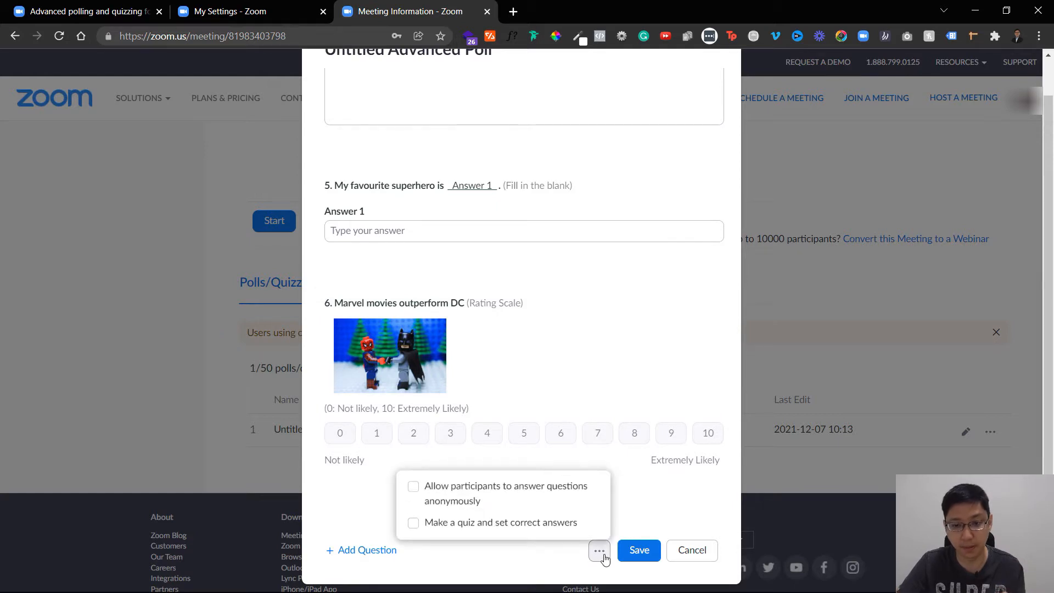
click(487, 525)
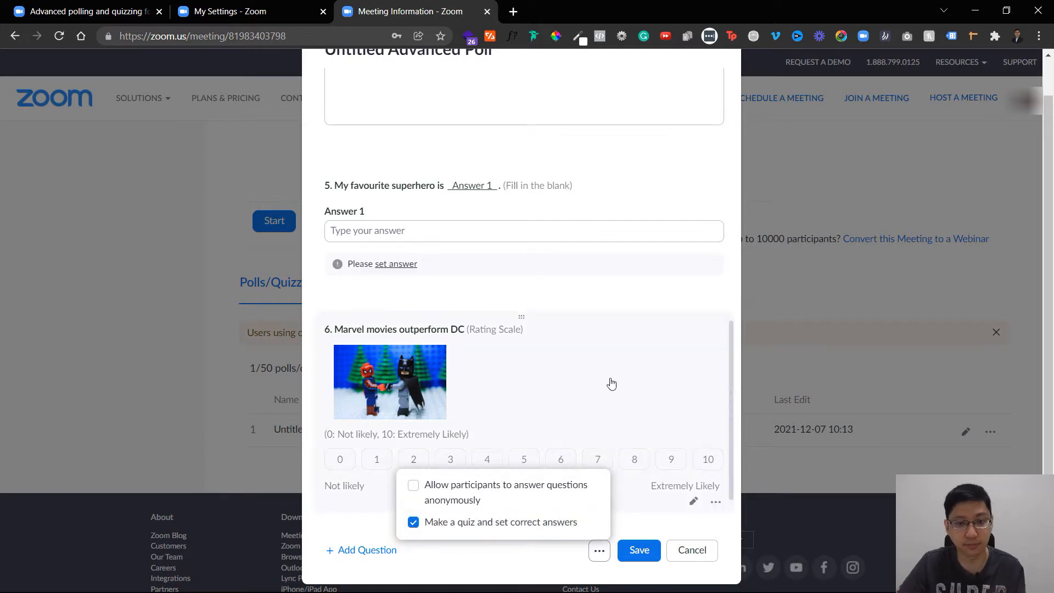
Step: Reword fill-in-the-blank question 5 to ask for the presenter's favourite superhero by first name, keeping the blank
scroll(508, 363, up, 15)
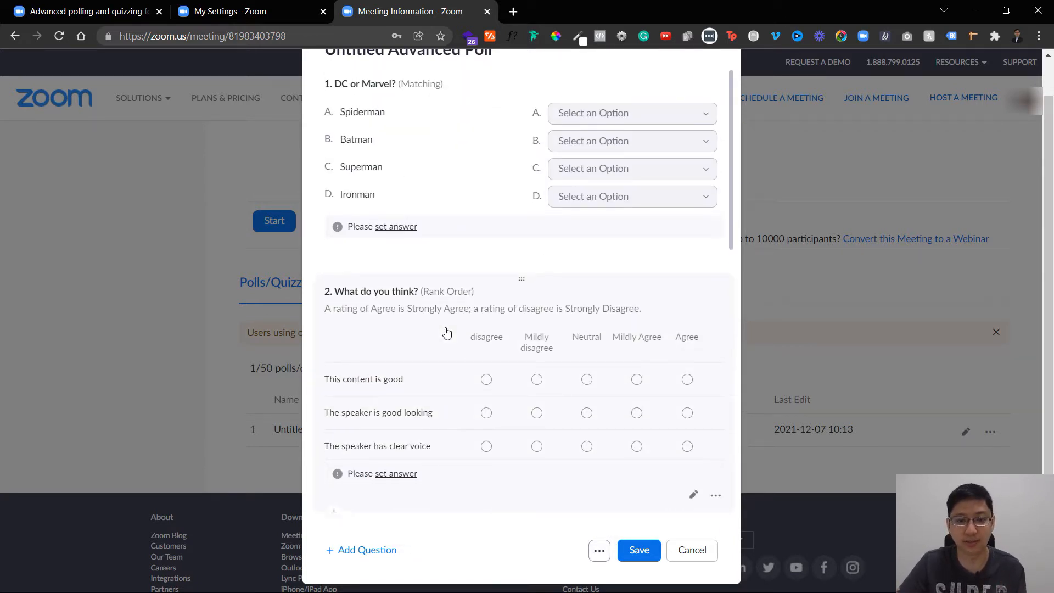
scroll(514, 279, down, 5)
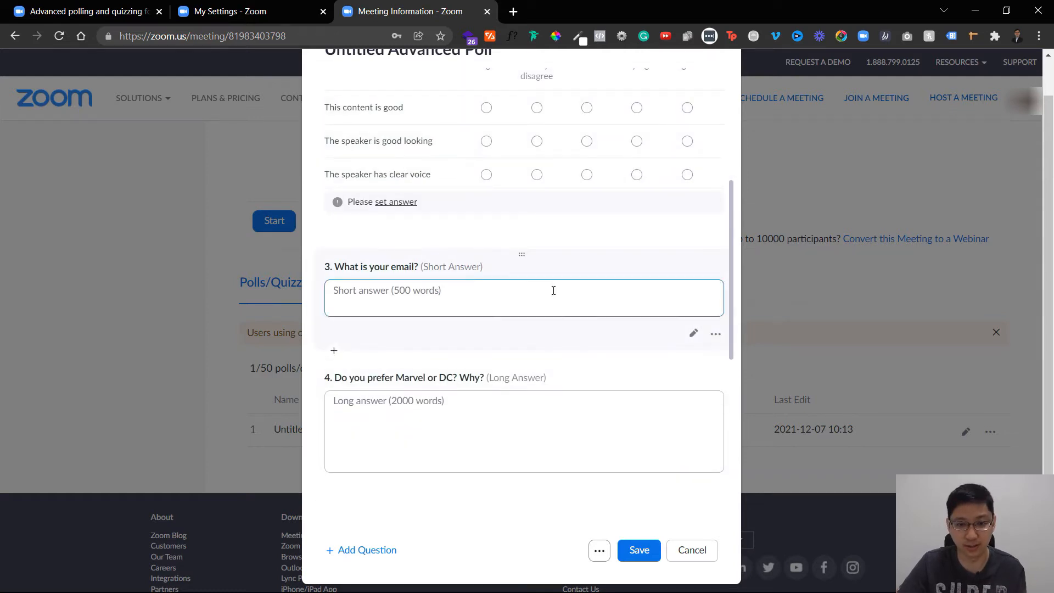
scroll(541, 363, down, 2)
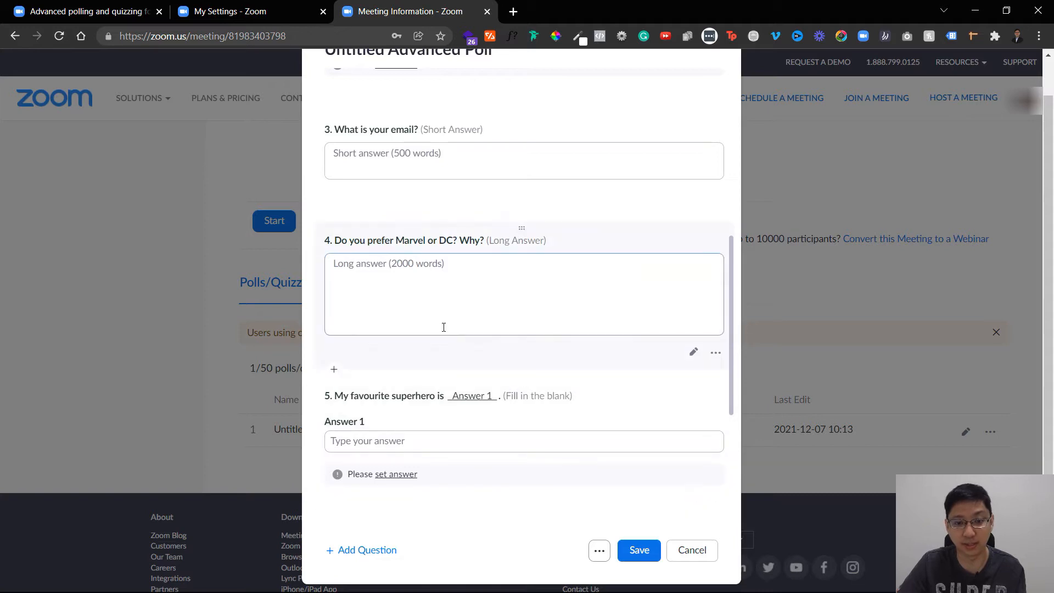
scroll(433, 351, down, 1)
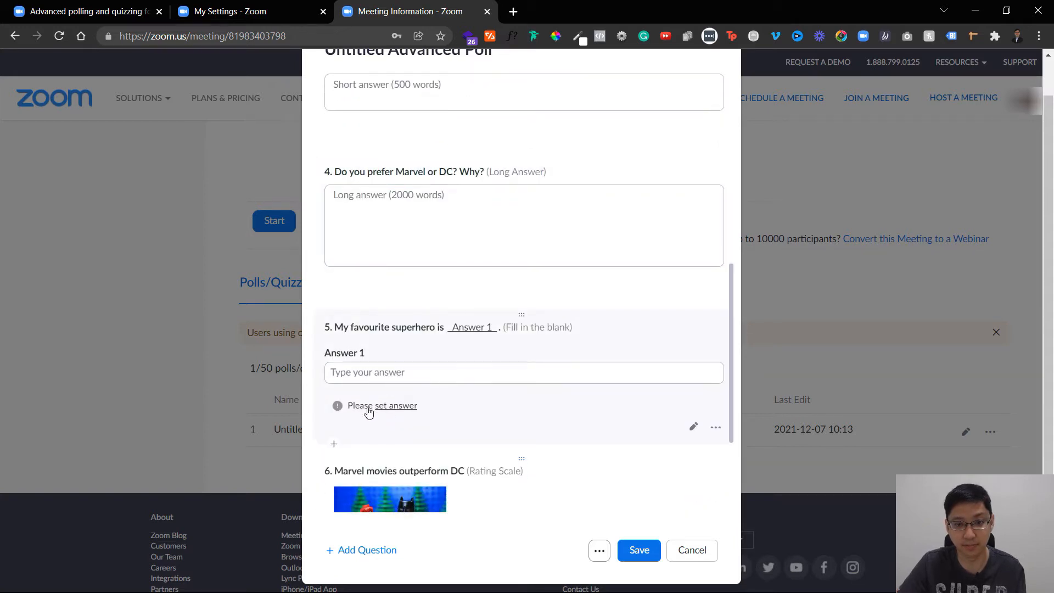
click(458, 381)
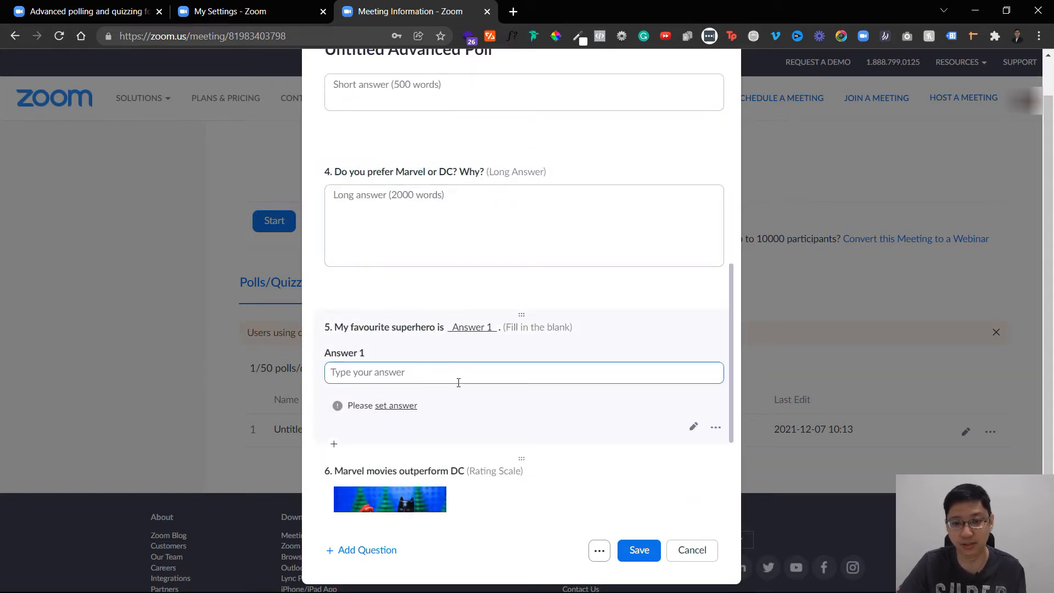
click(693, 426)
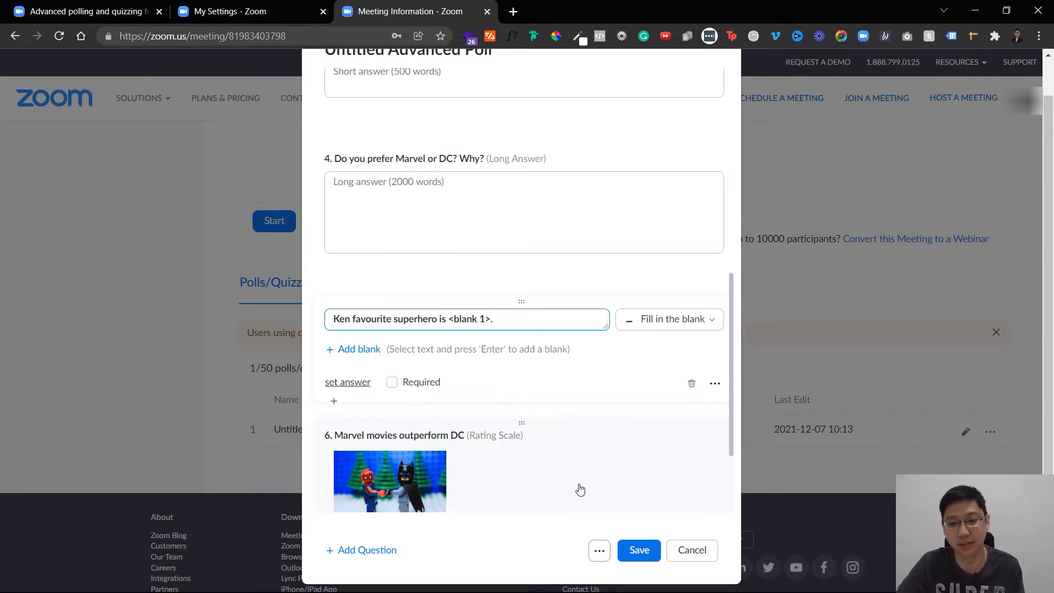
Step: Set "Ironman" as the correct answer for the blank in question 5
click(351, 382)
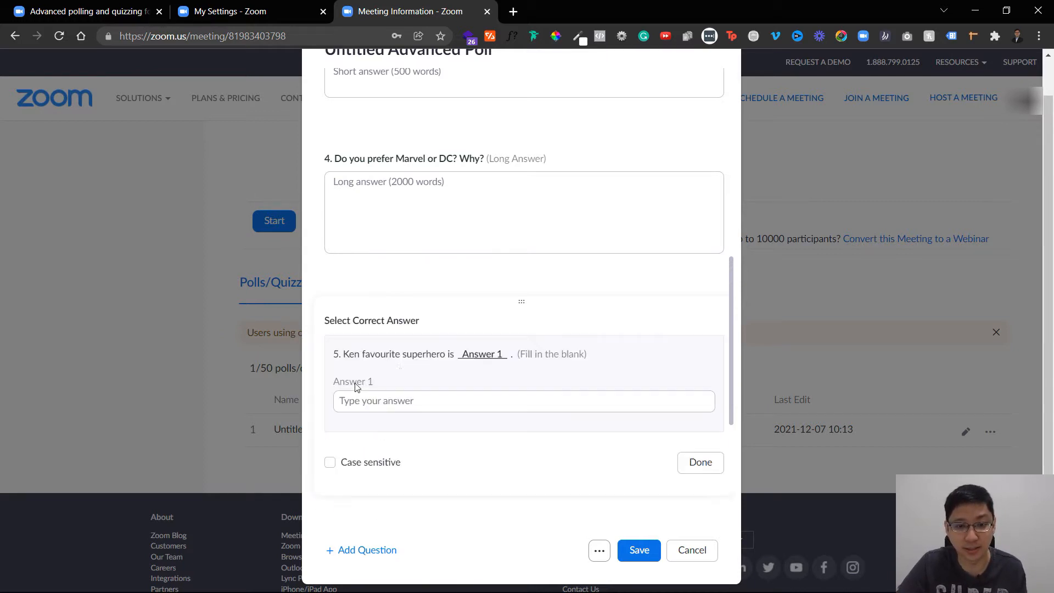
click(416, 400)
text(Ironman)
click(704, 460)
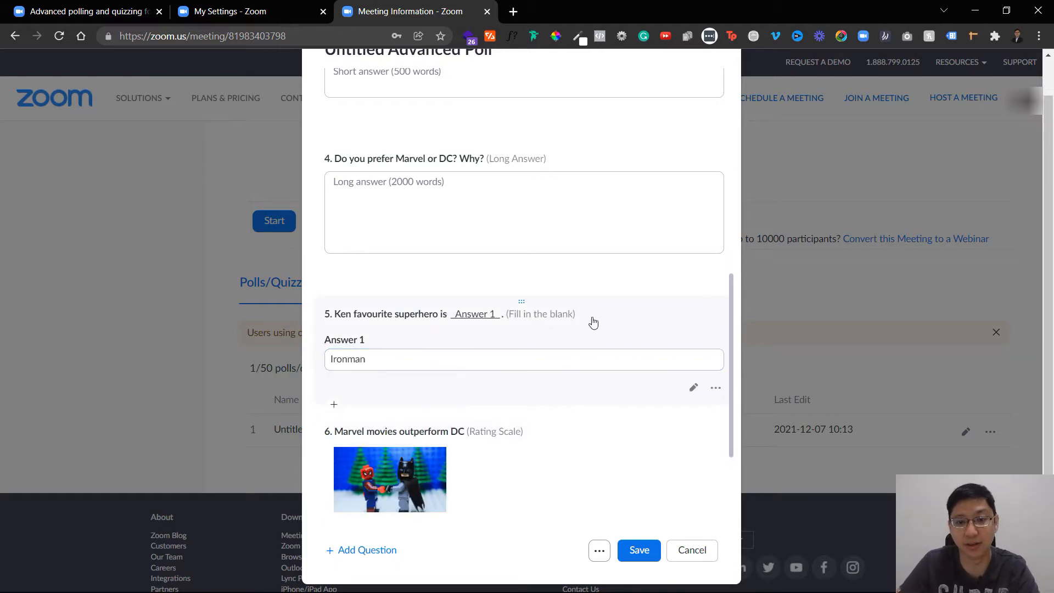
Step: Set the correct matches for question 1: Spiderman and Ironman to Marvel, Batman and Superman to DC
scroll(648, 332, down, 2)
scroll(692, 341, up, 15)
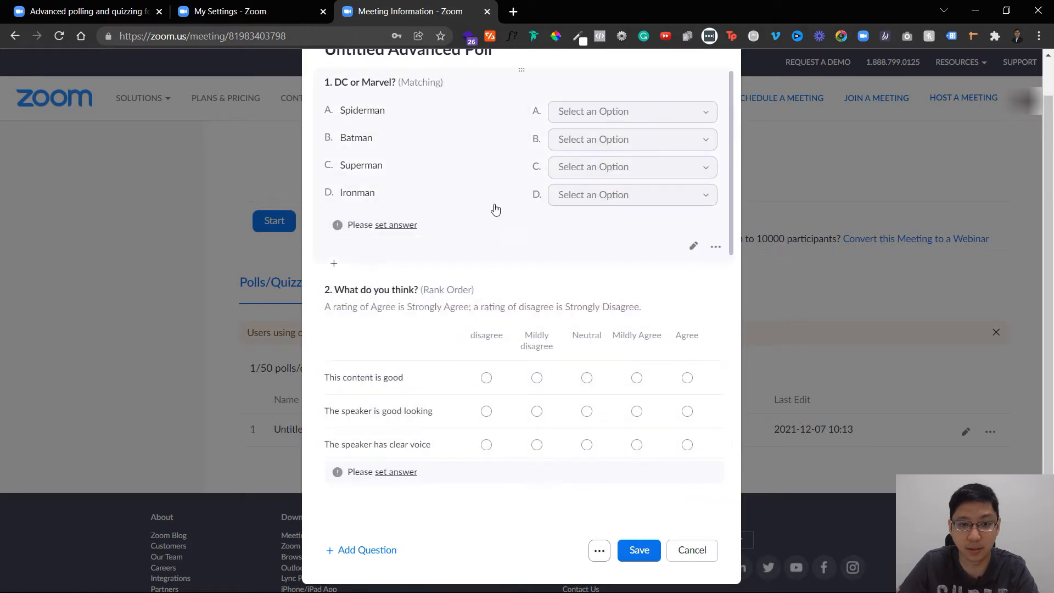
scroll(381, 141, up, 1)
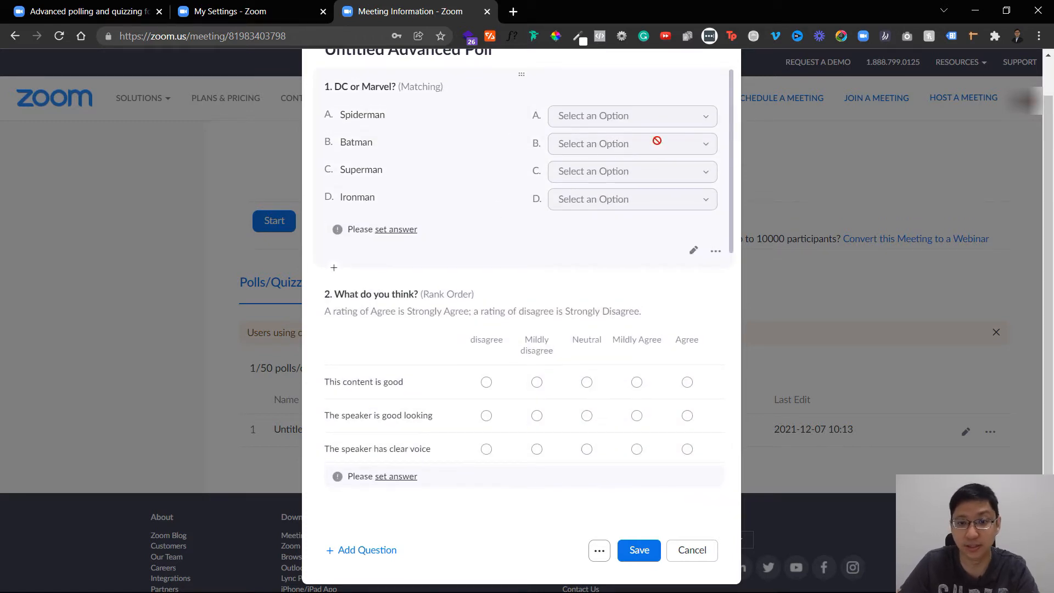
click(388, 230)
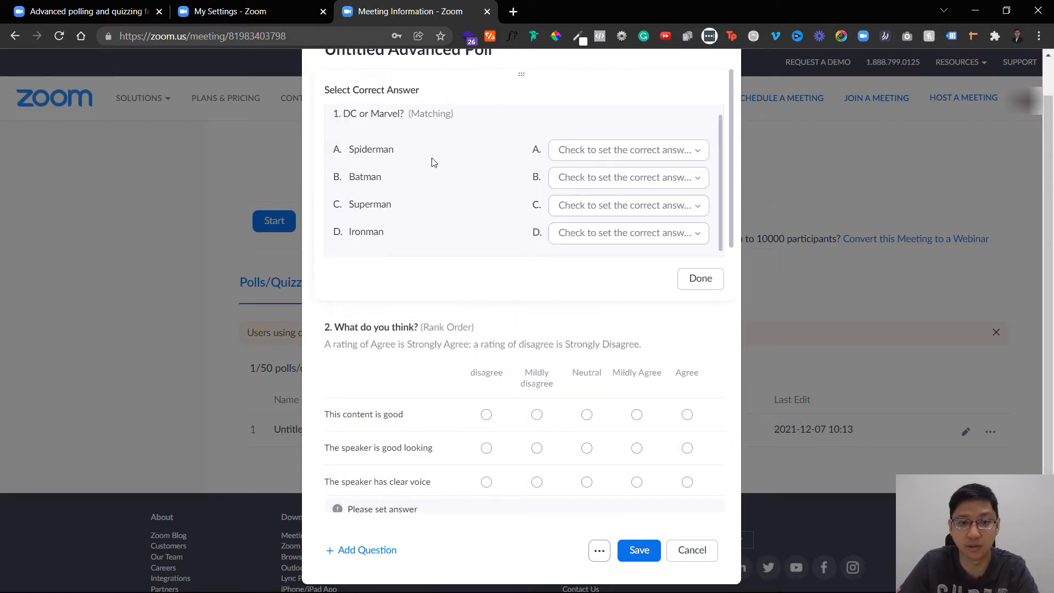
click(600, 159)
click(595, 204)
click(613, 181)
click(604, 209)
click(604, 211)
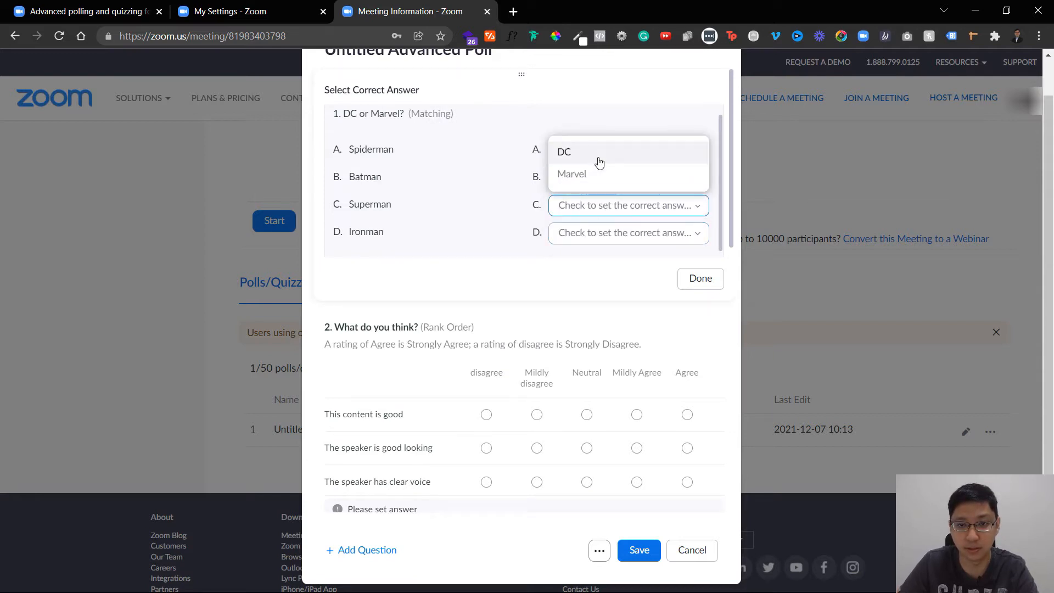
click(604, 153)
click(607, 237)
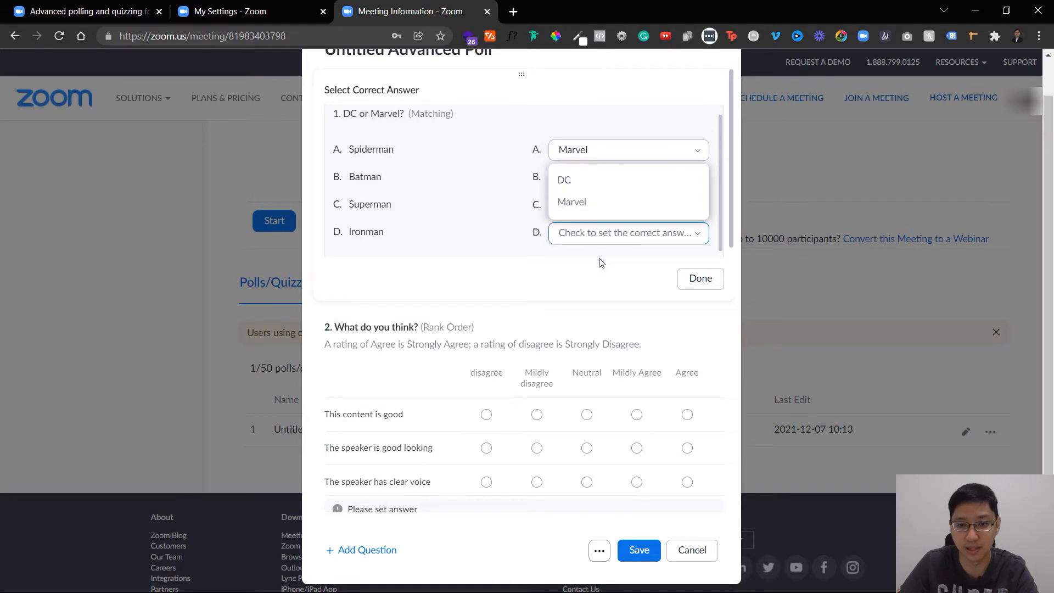
click(600, 212)
click(689, 278)
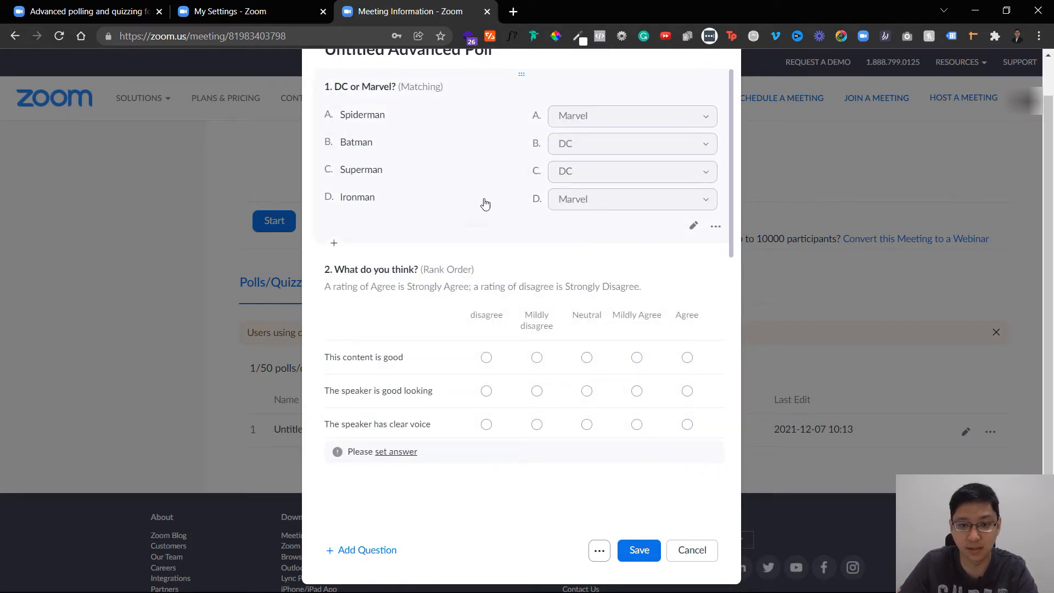
Step: Set Agree as the correct answer for all three statements of rank order question 2
scroll(453, 324, down, 1)
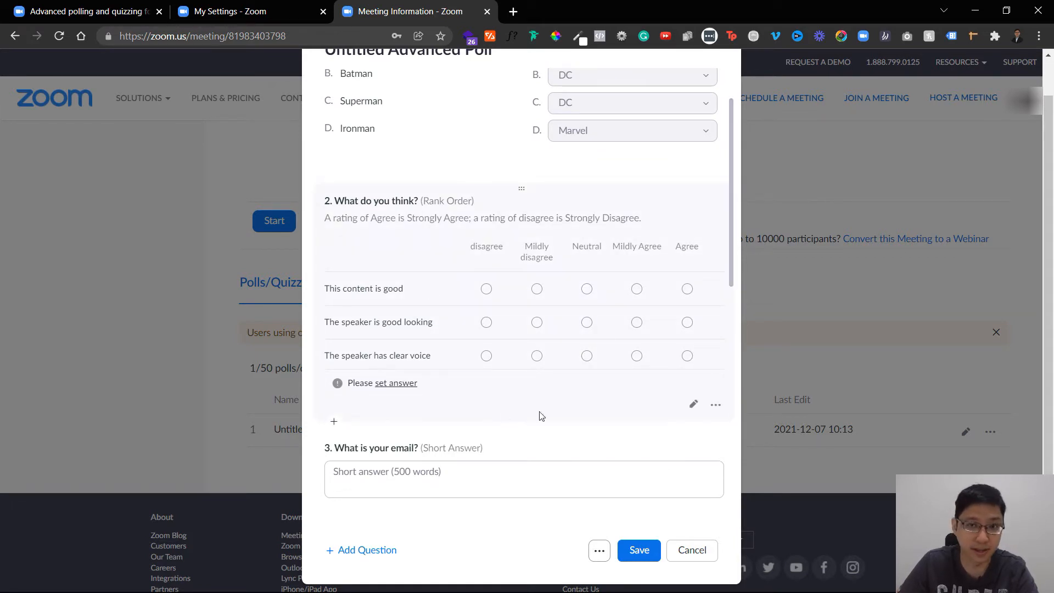
click(391, 386)
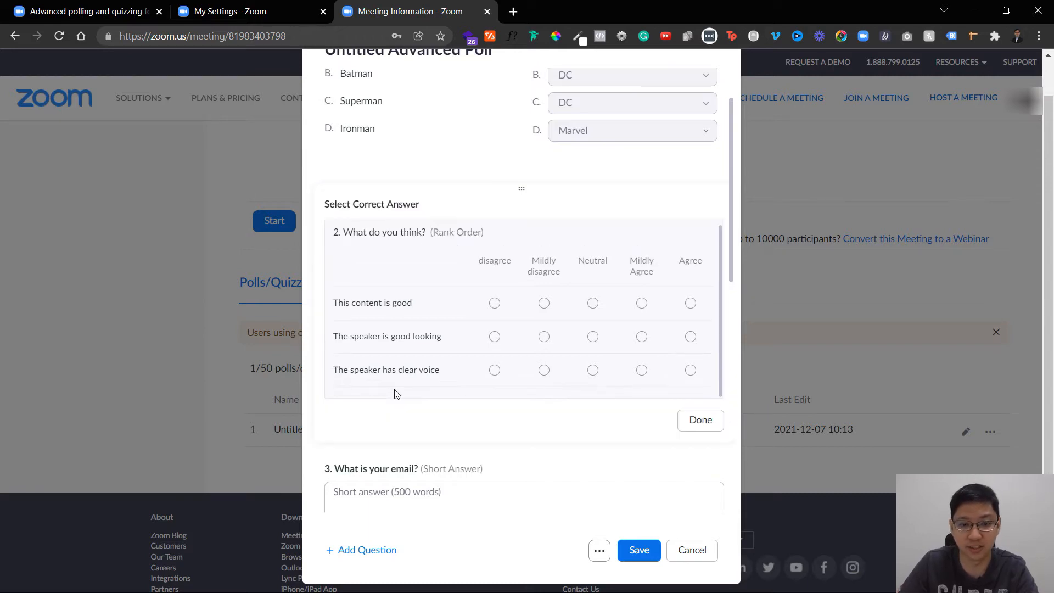
click(690, 303)
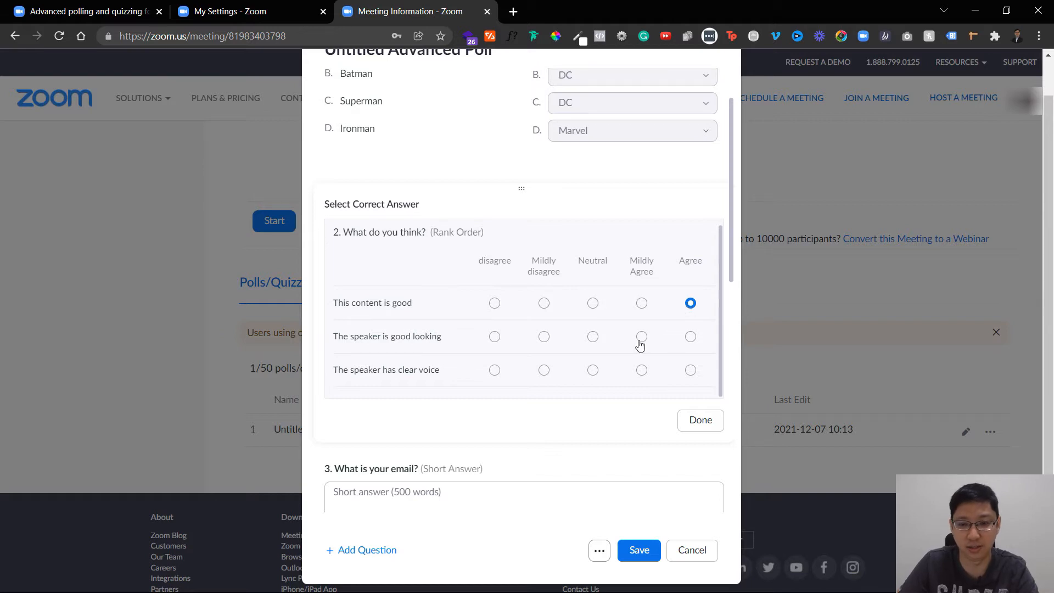
click(690, 337)
click(689, 370)
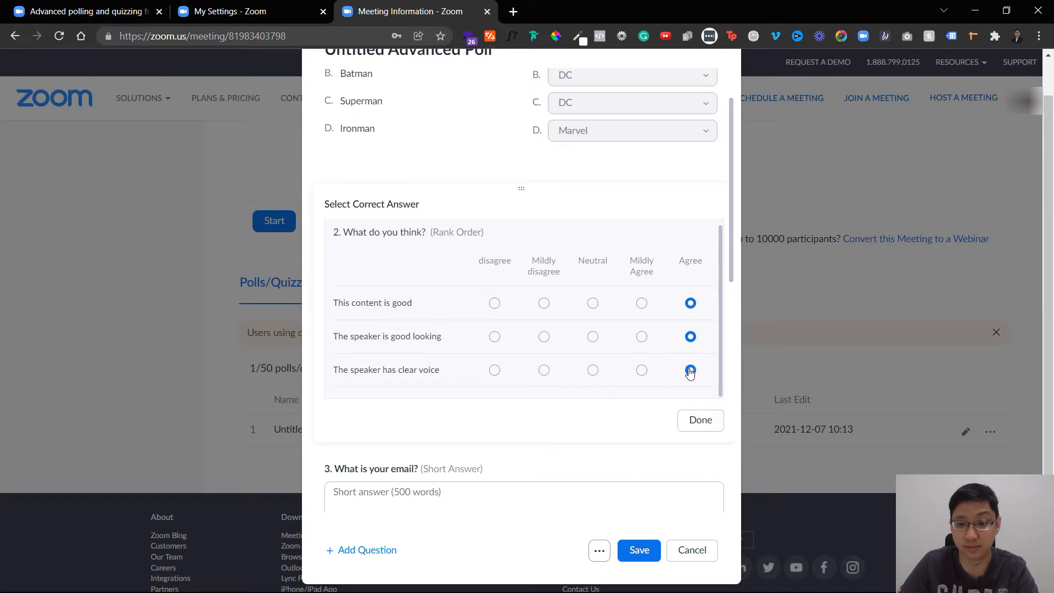
click(702, 423)
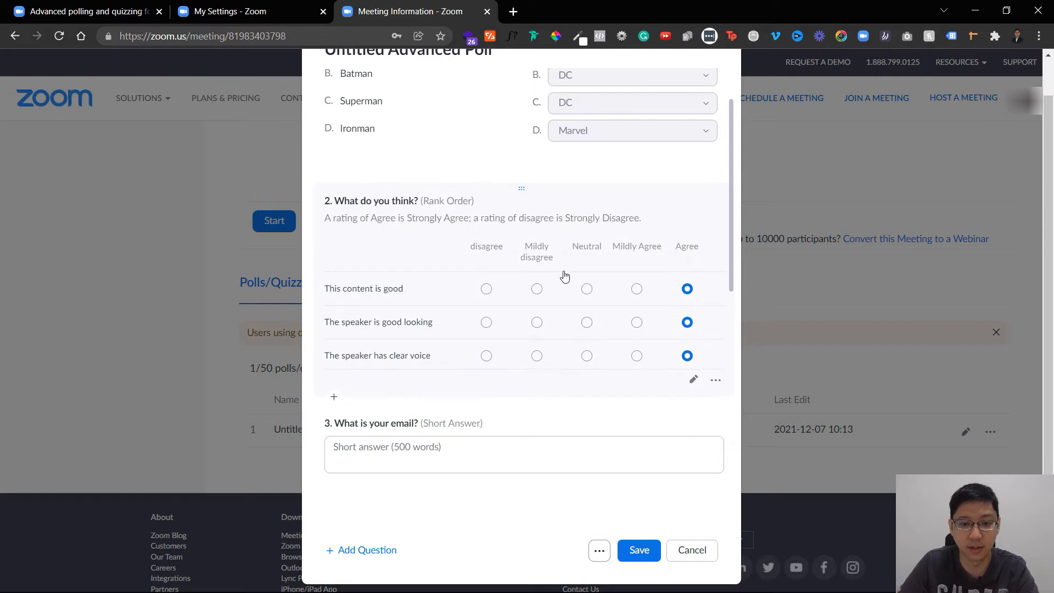
Step: Delete the short answer question about email and the long answer question about preferring Marvel or DC
scroll(549, 307, down, 3)
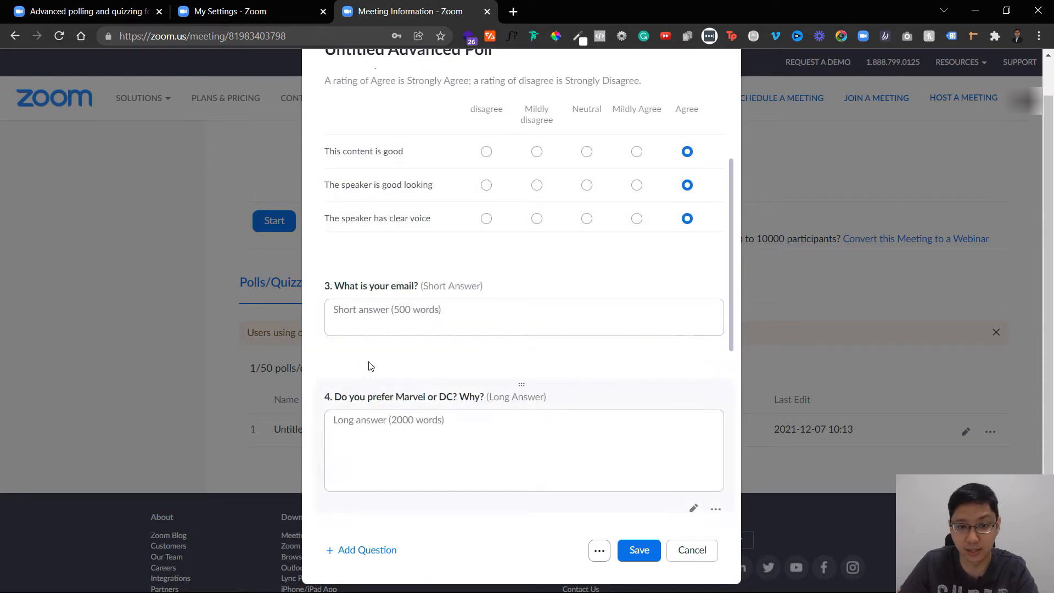
scroll(395, 304, down, 6)
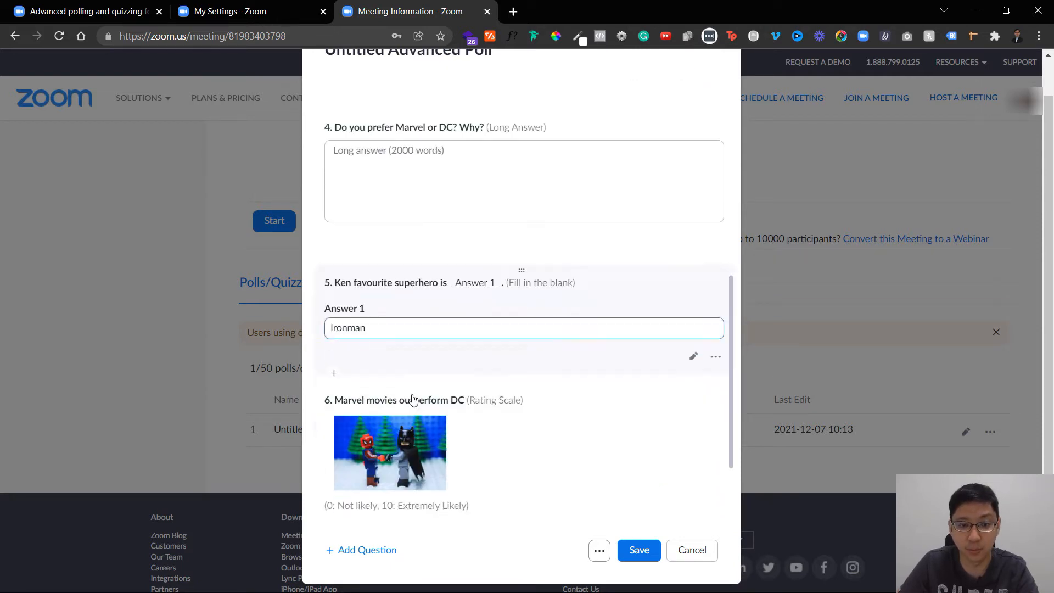
scroll(444, 362, up, 10)
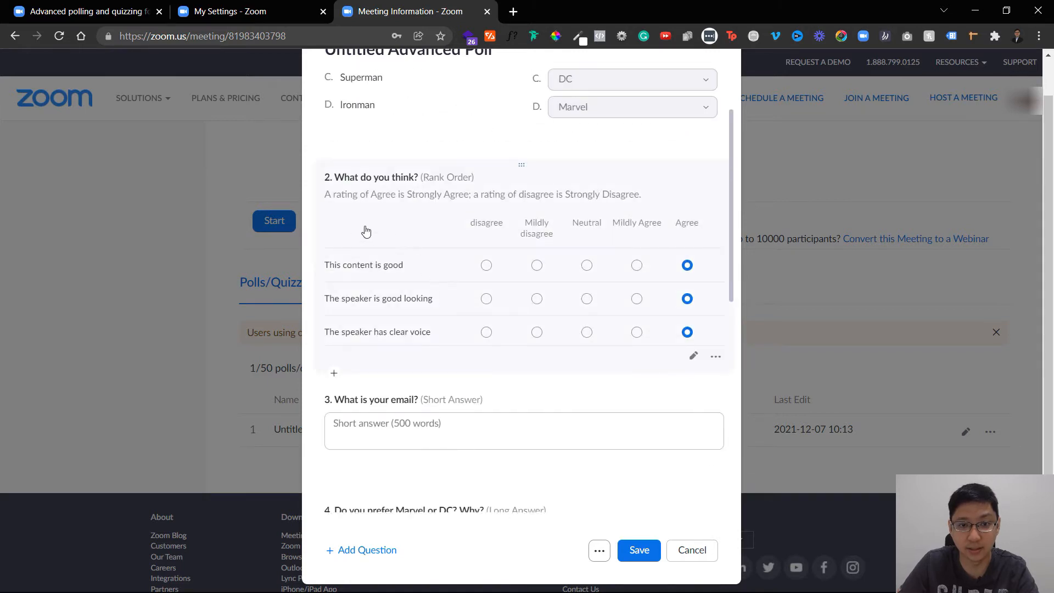
scroll(530, 364, down, 4)
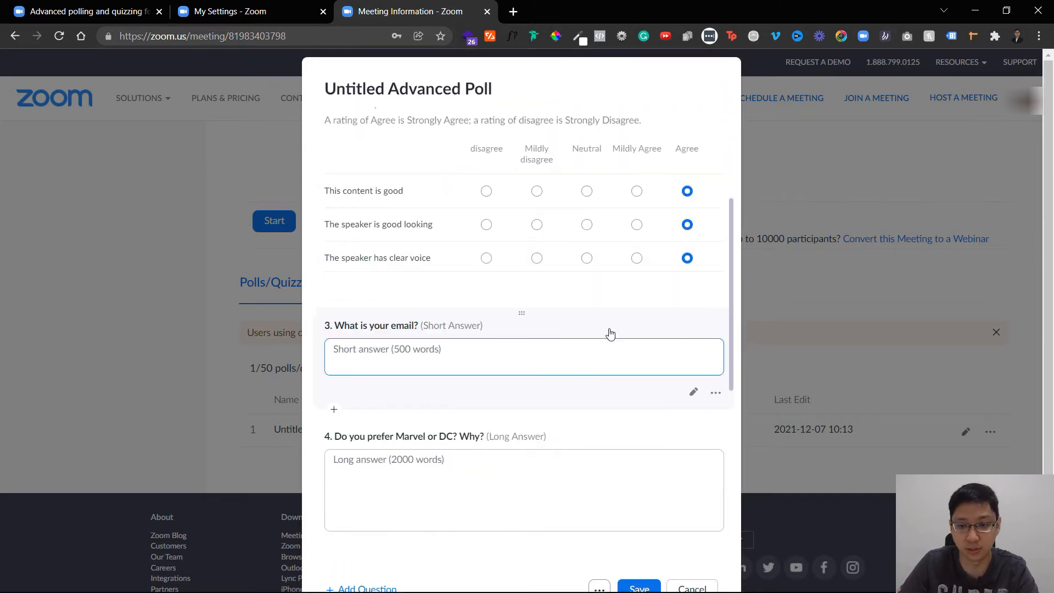
click(715, 392)
click(658, 473)
click(712, 437)
click(622, 509)
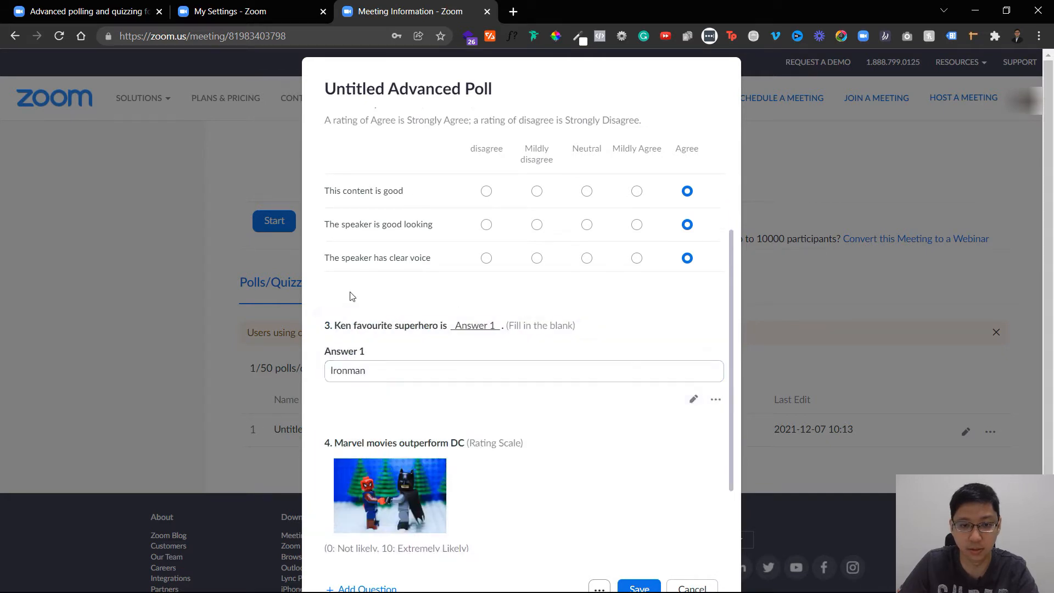
scroll(448, 497, down, 2)
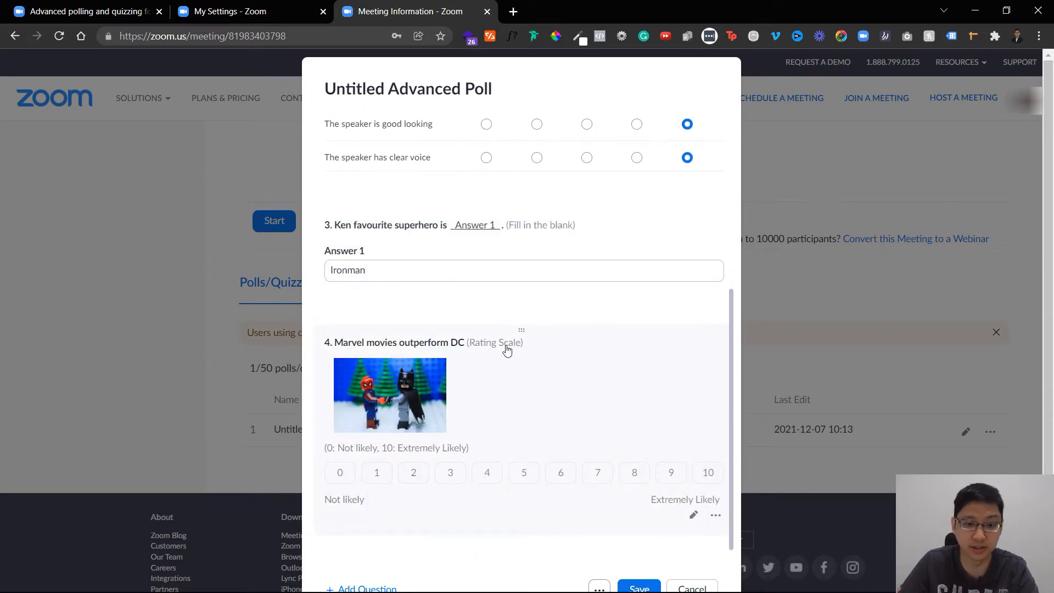
Step: Delete the rating scale question "Marvel movies outperform DC" and save the quiz
click(716, 515)
click(650, 487)
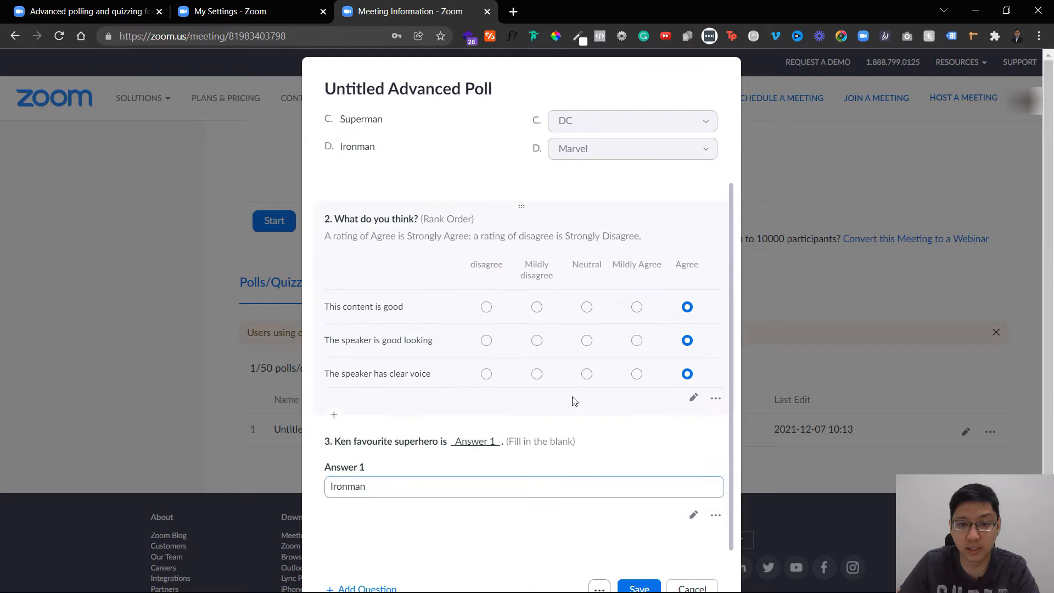
scroll(572, 400, up, 3)
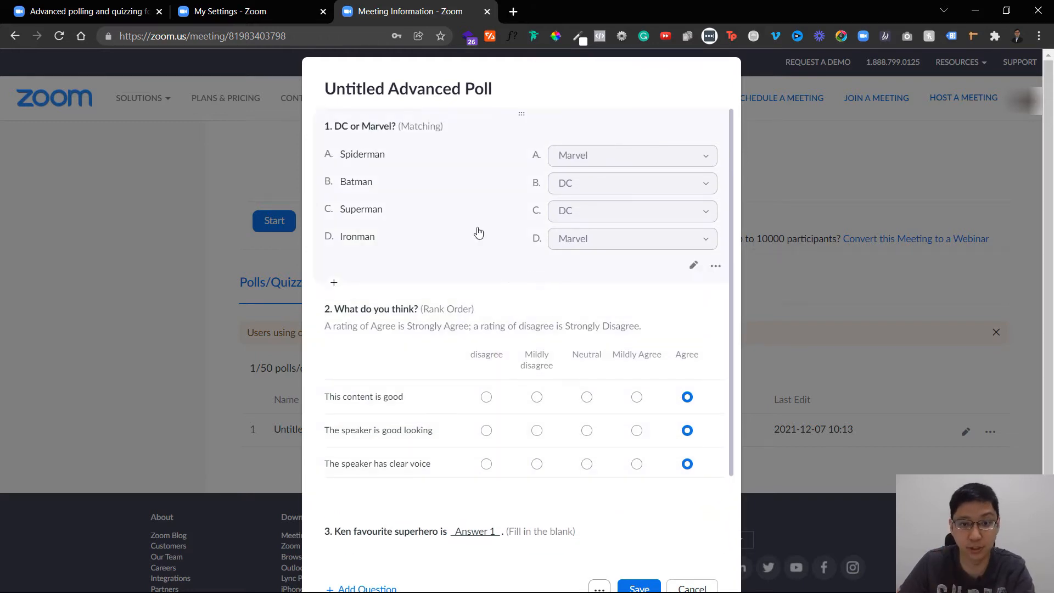
scroll(603, 413, down, 2)
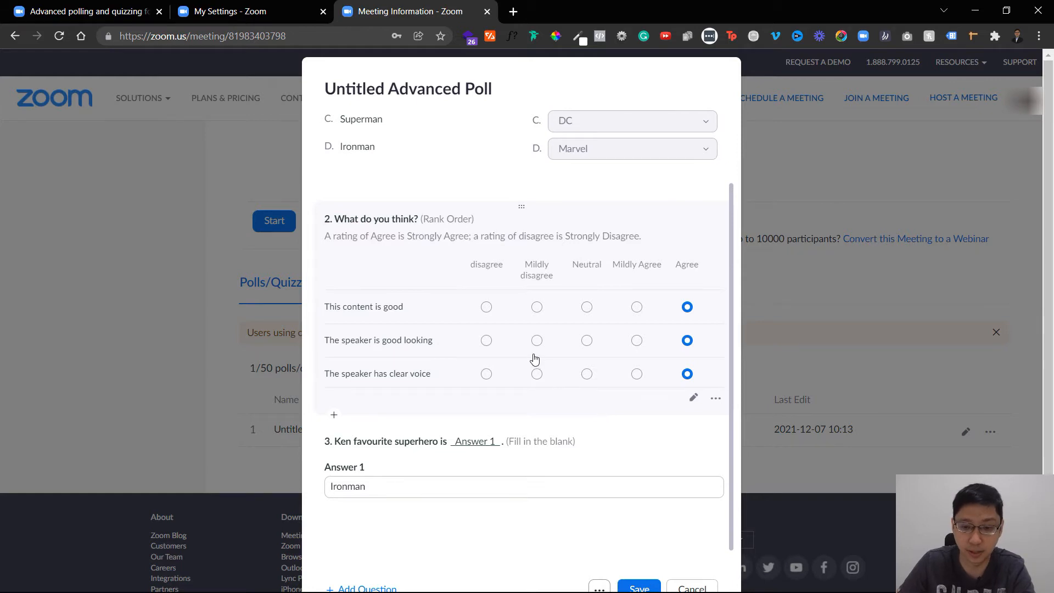
click(639, 550)
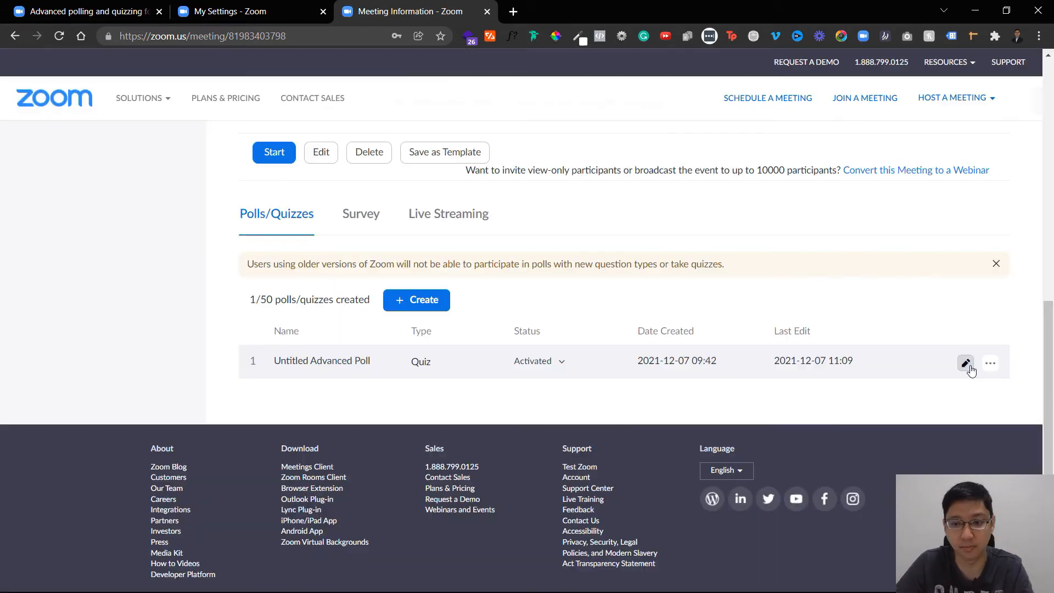
Step: Reopen the saved quiz for editing and add the Spiderman and Batman picture to matching question 1
click(965, 364)
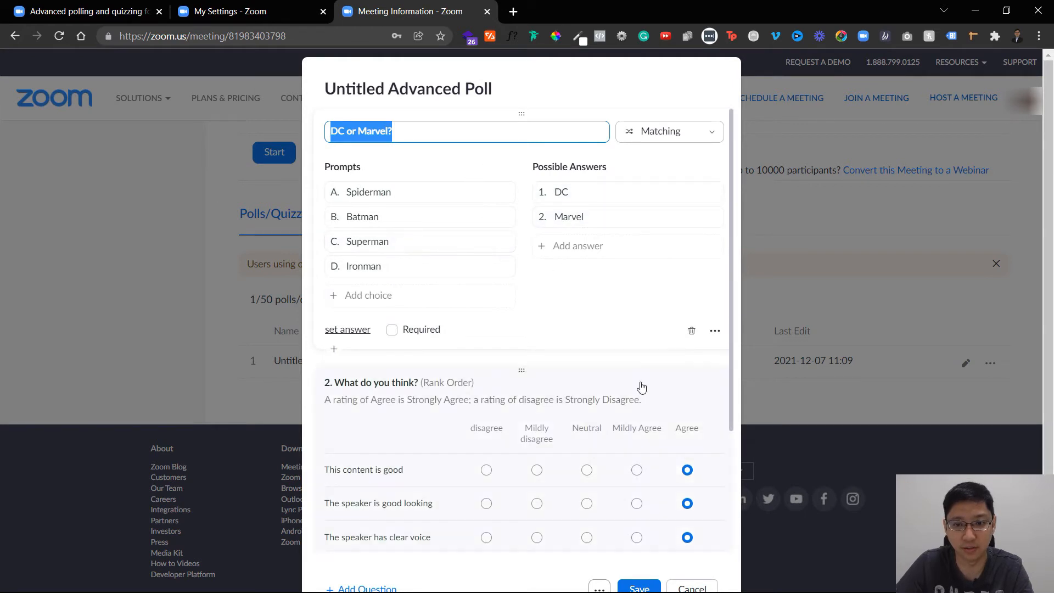
click(714, 331)
click(670, 373)
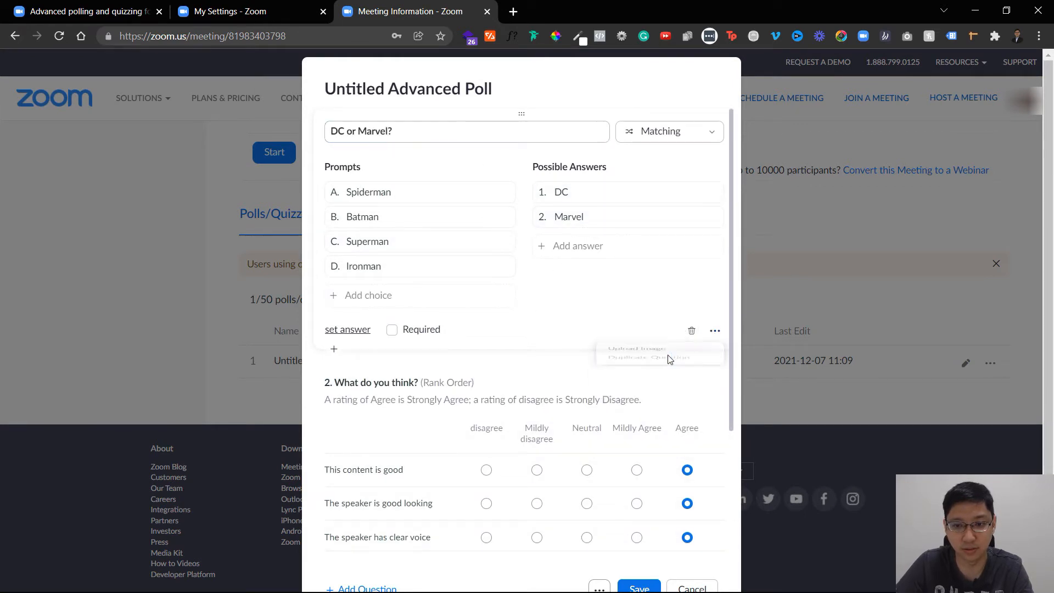
double_click(181, 160)
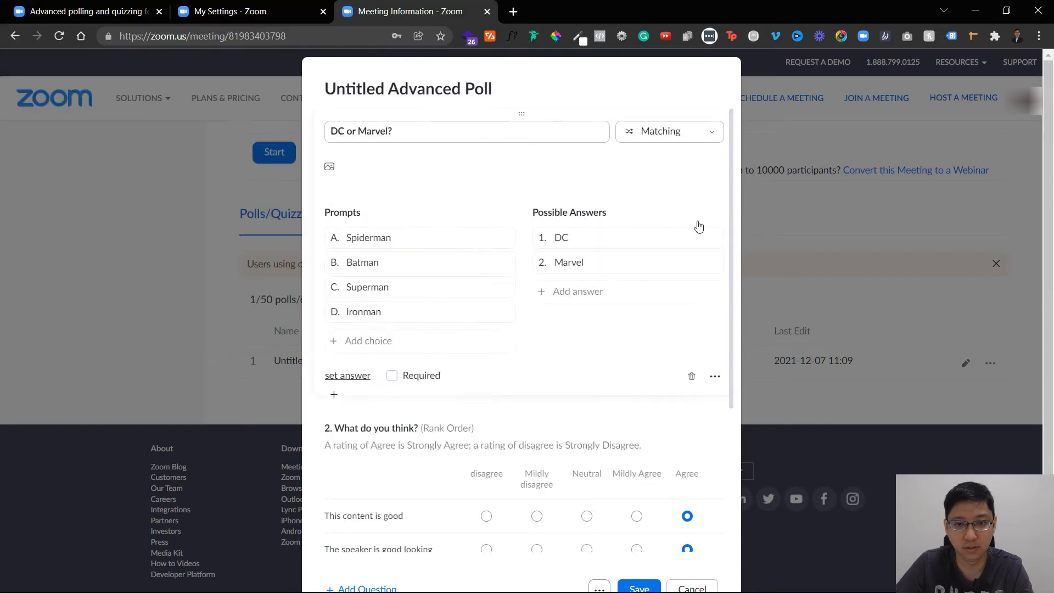
Step: Rename the untitled advanced poll as "Quiz" and save it
click(331, 75)
text(Qu)
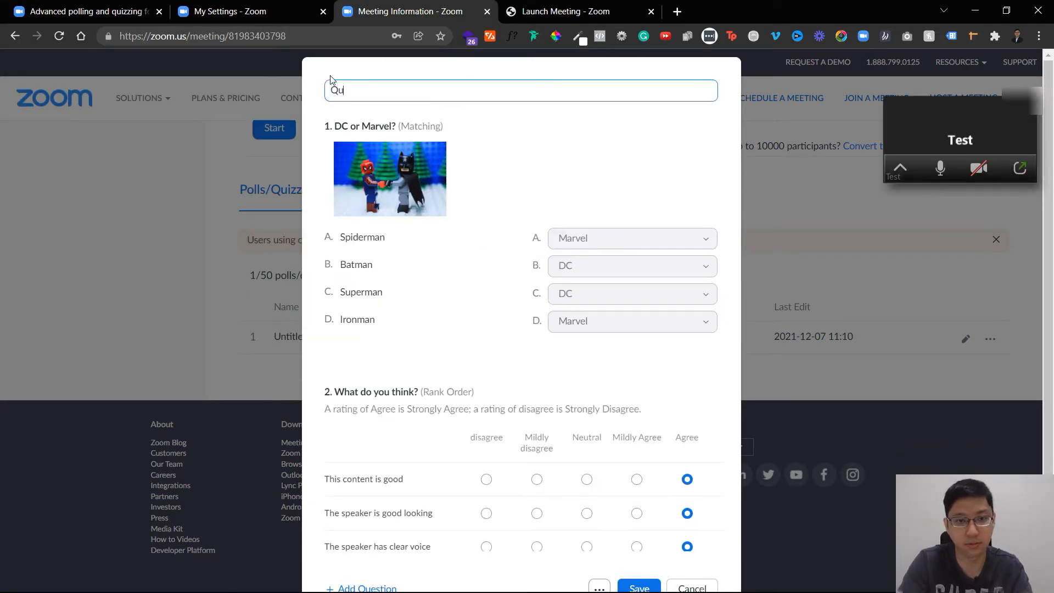
text(iz)
scroll(593, 521, down, 3)
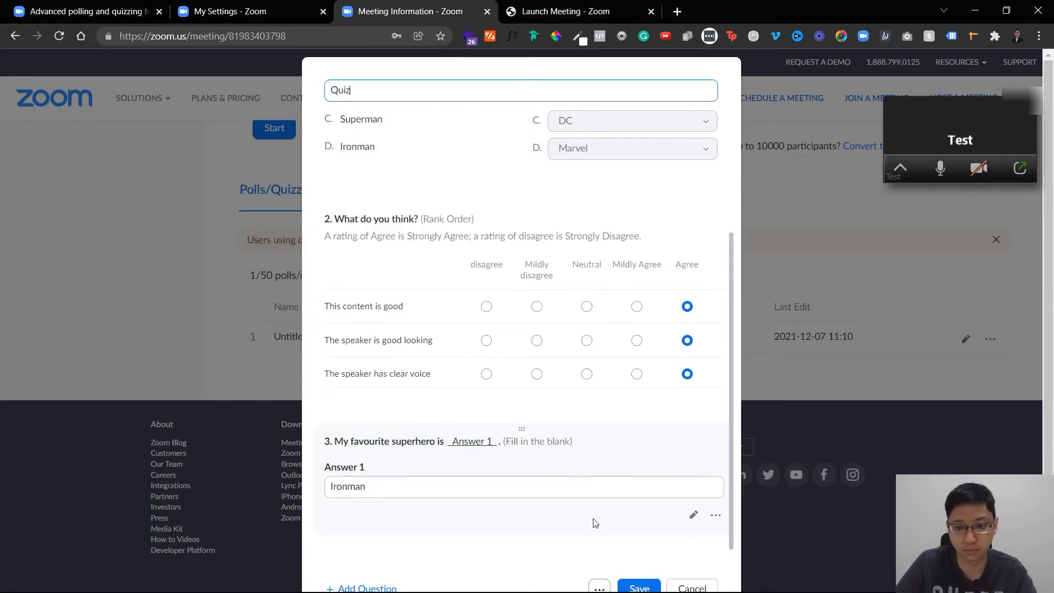
click(636, 586)
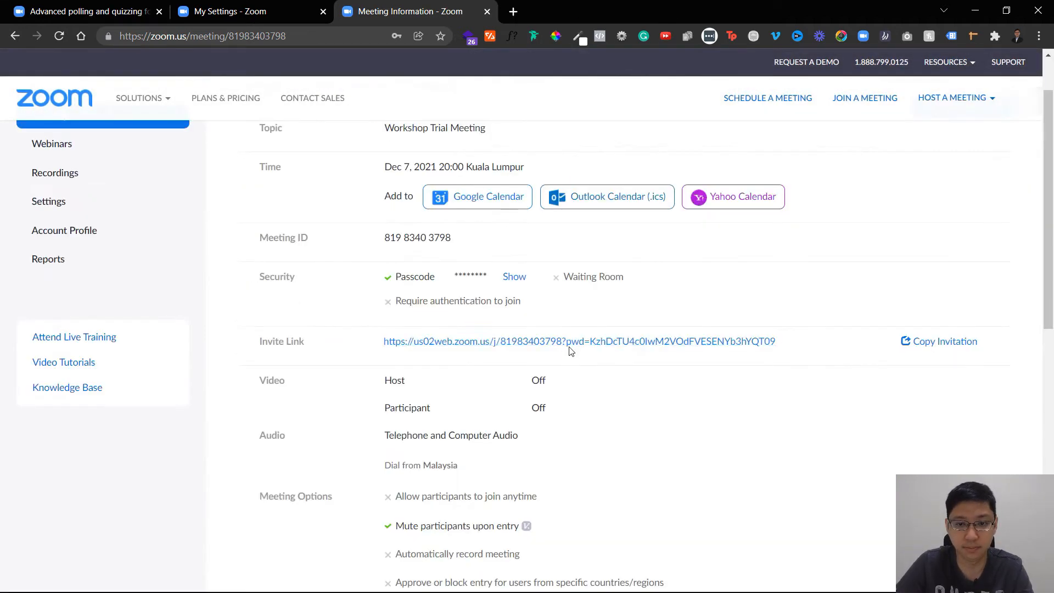
Step: Open the meeting from its invite link and launch the quiz to the participants
click(569, 343)
click(592, 152)
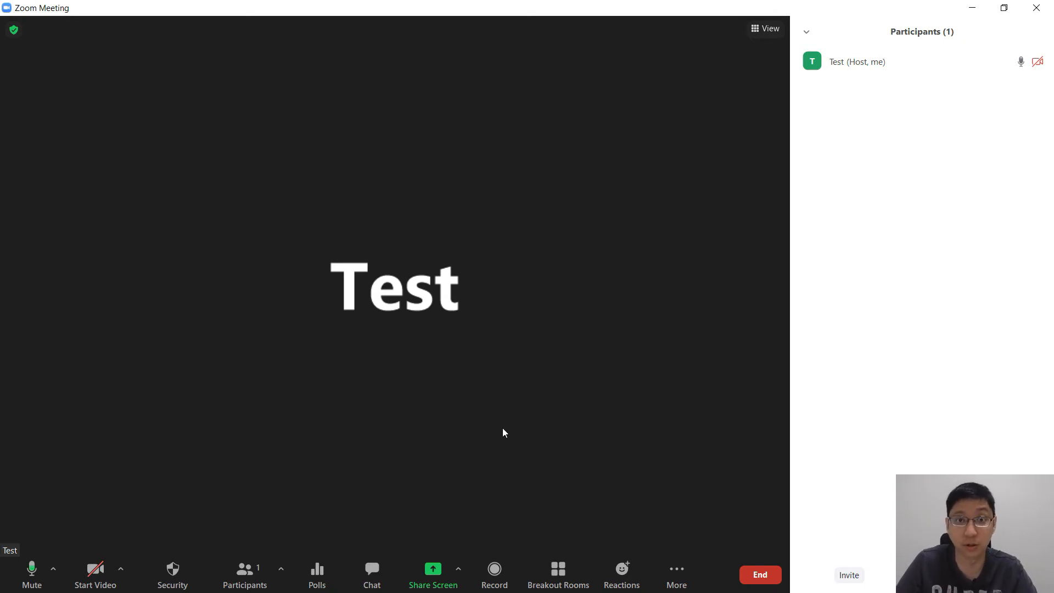
click(317, 572)
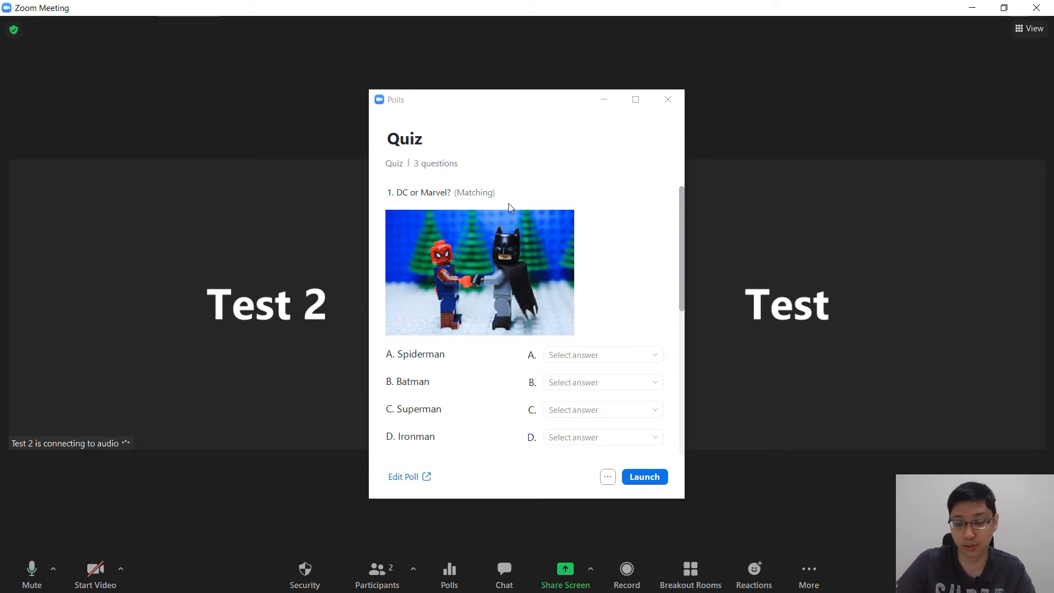
click(641, 477)
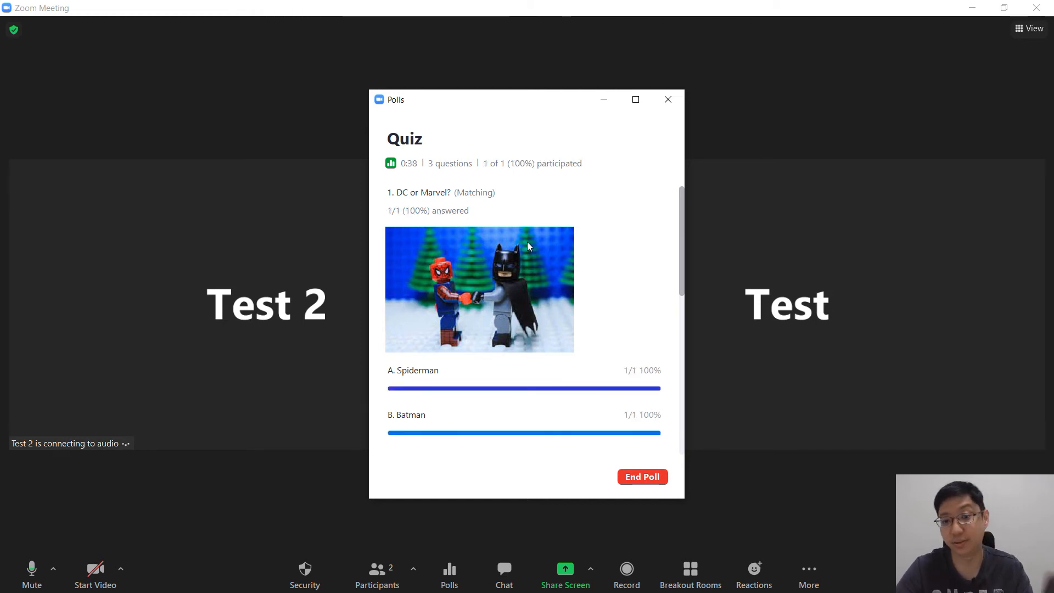
Step: Look through the live responses to all quiz questions and end the poll
drag(682, 228, 681, 387)
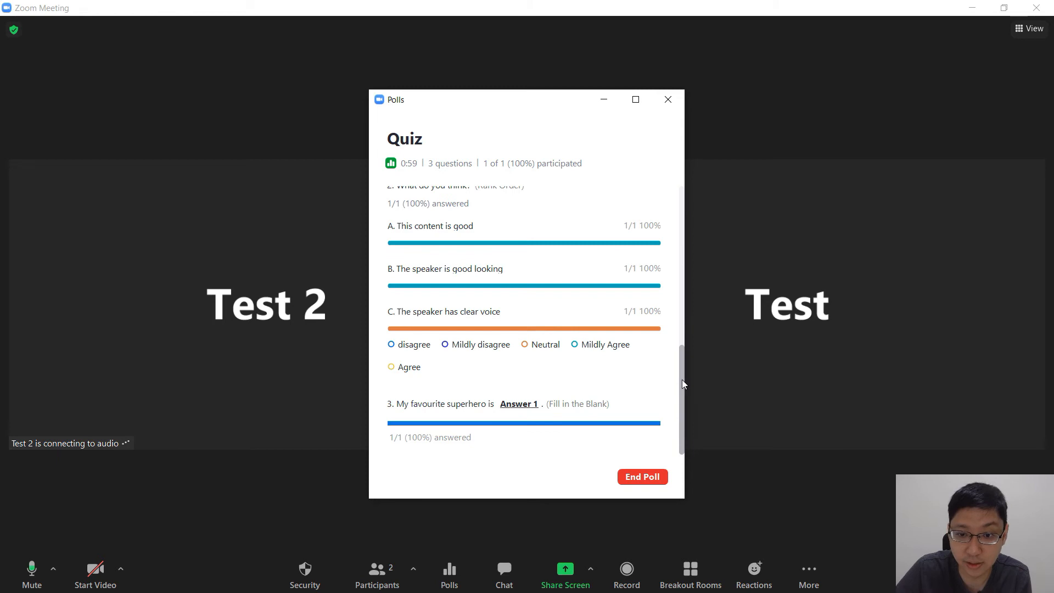
drag(682, 380, 680, 221)
click(642, 476)
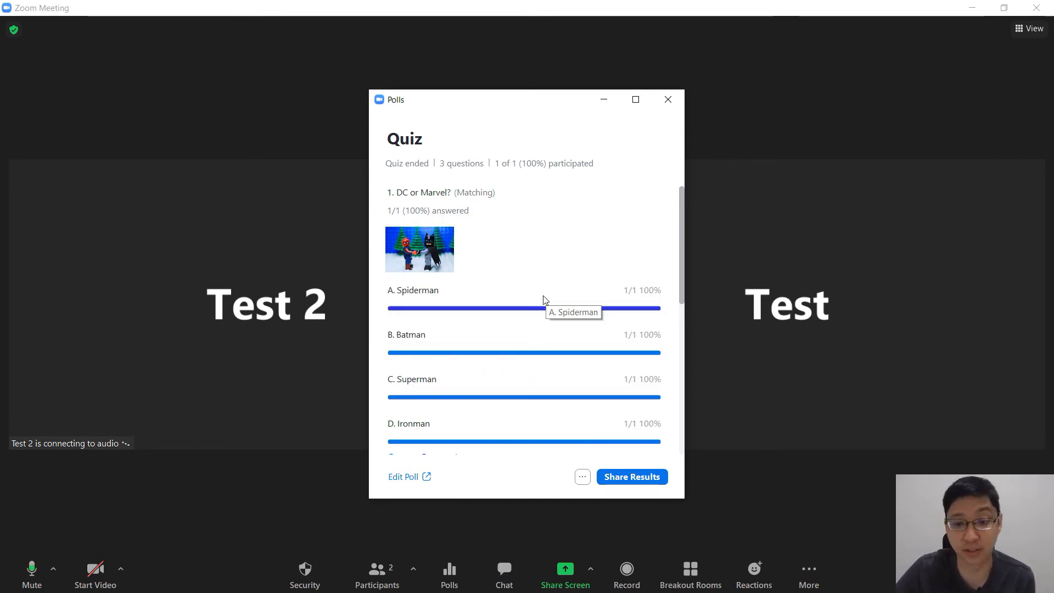
Step: Share the quiz results with correct answers shown to all participants, and stop sharing
click(582, 477)
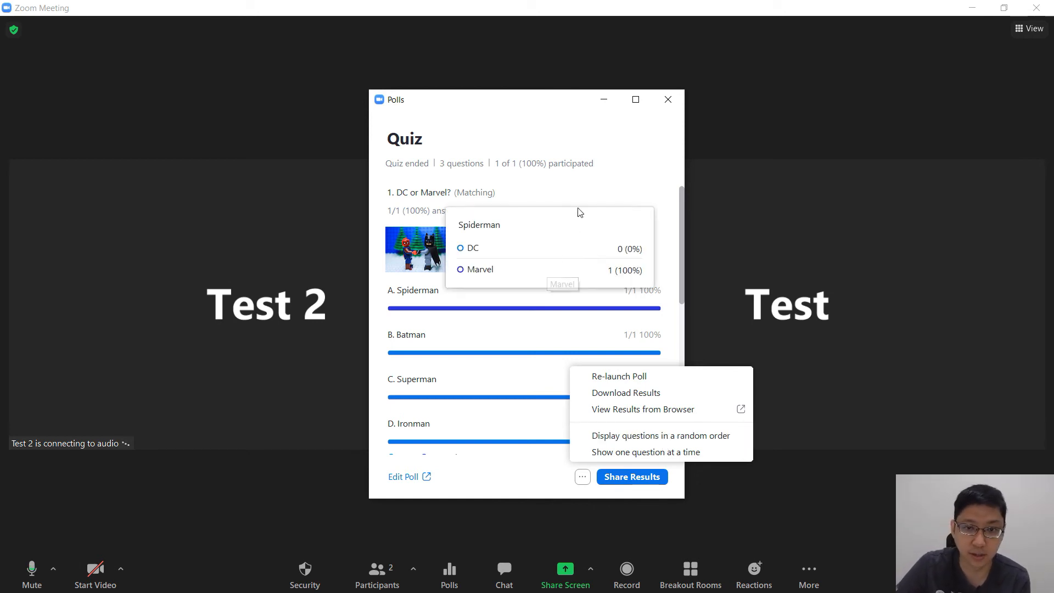
click(610, 176)
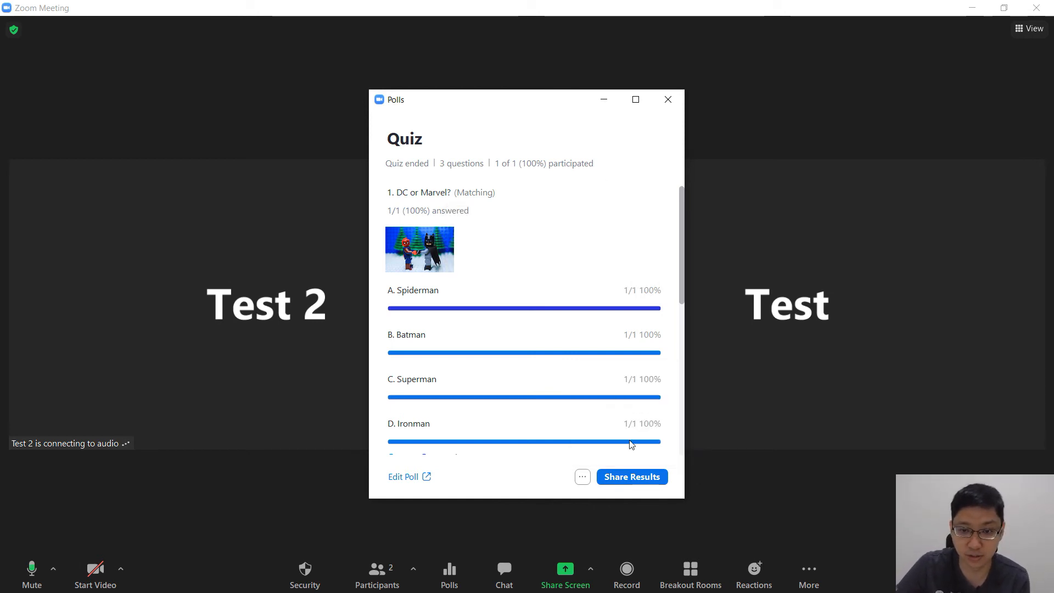
click(635, 479)
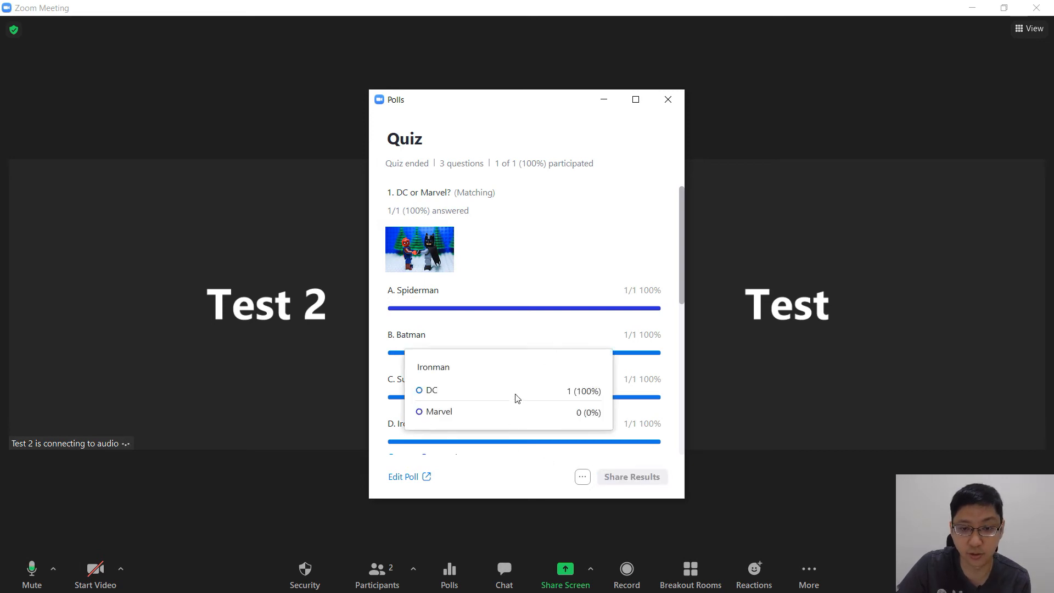
click(390, 477)
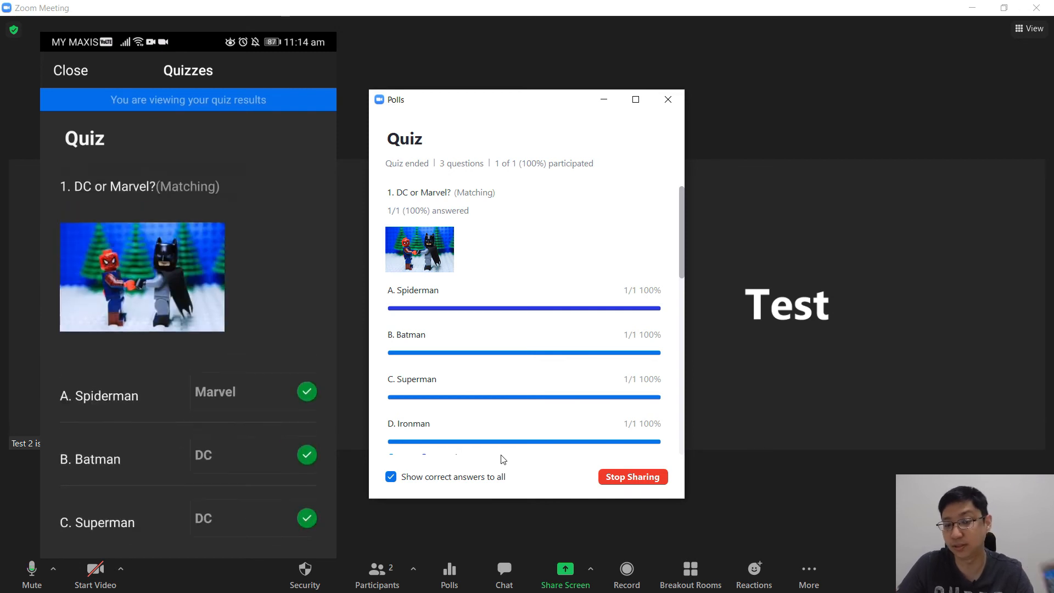
click(604, 477)
Step: Download the quiz results and autofit all columns of the poll report in Excel
click(583, 477)
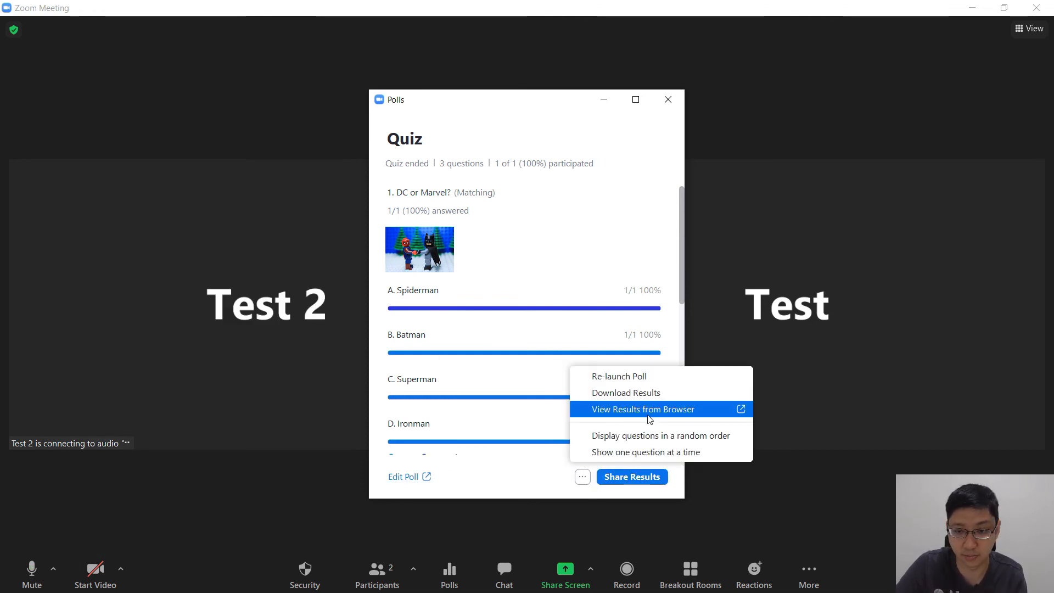
click(675, 394)
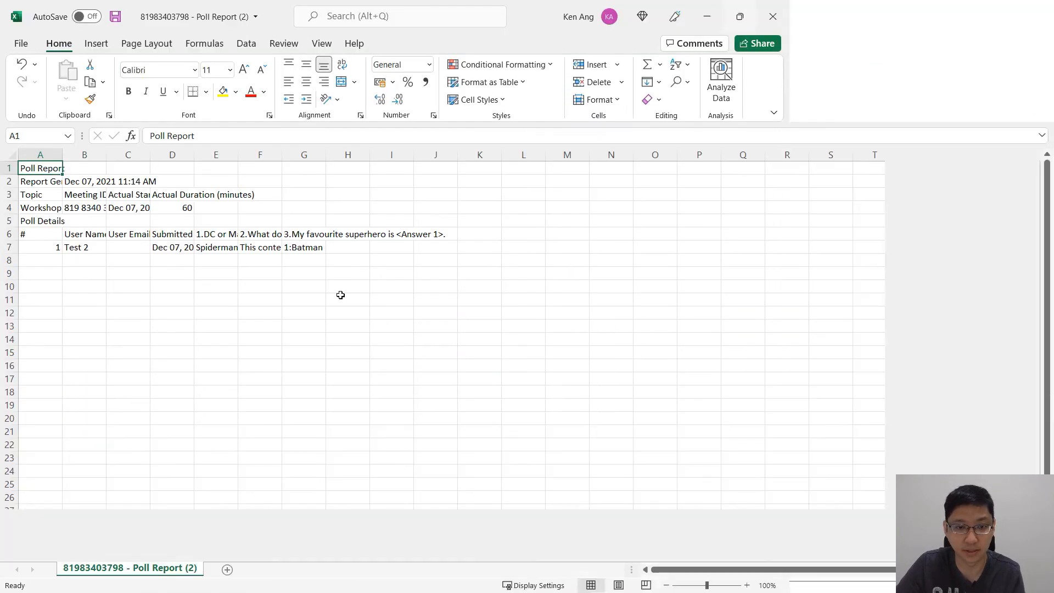
click(11, 157)
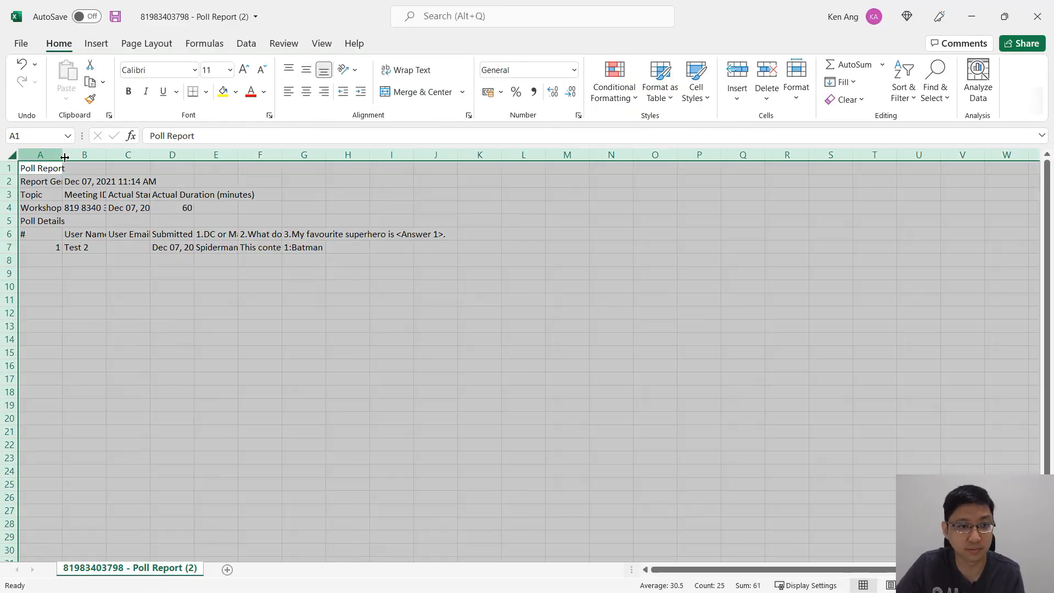
double_click(63, 155)
Step: Examine the participant's submitted answers to each question in row 7 of the poll report
click(527, 405)
click(537, 244)
click(724, 248)
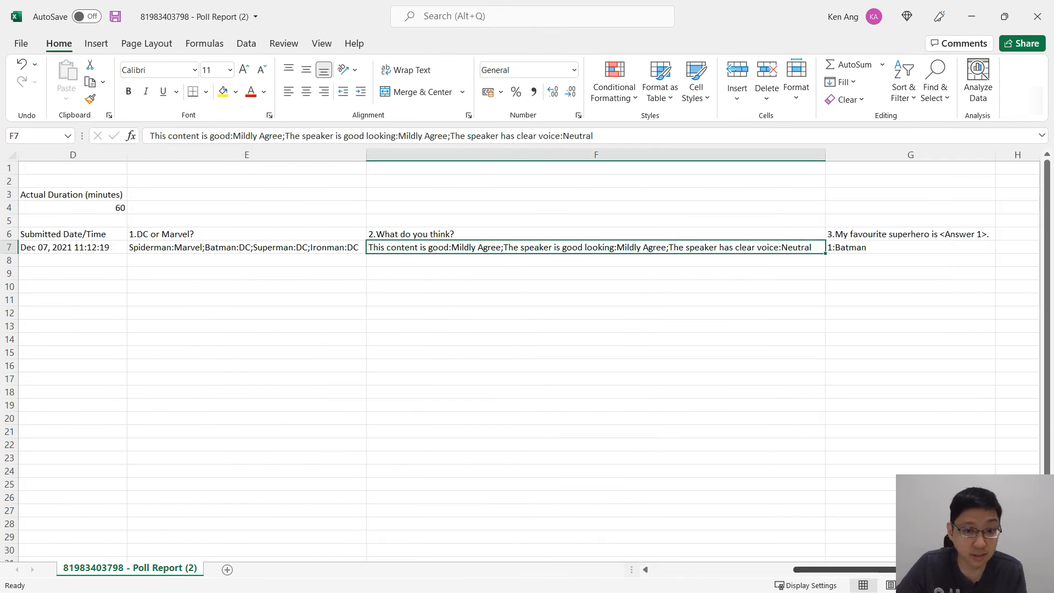
drag(933, 569, 341, 442)
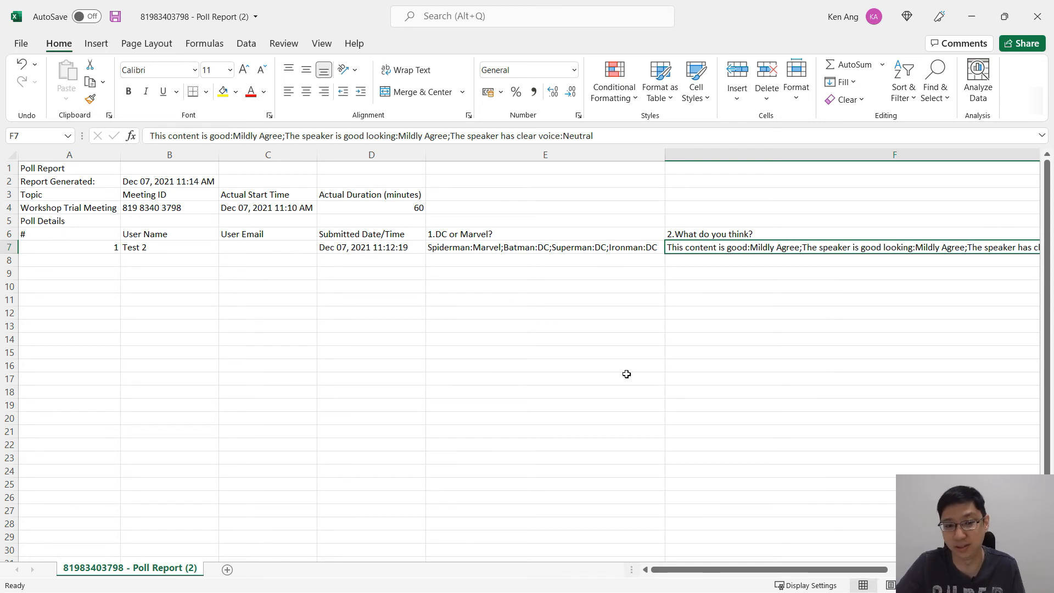
Step: Switch back to the Zoom meeting and look over the ended quiz's results for each question
key(alt+Tab)
scroll(598, 342, down, 2)
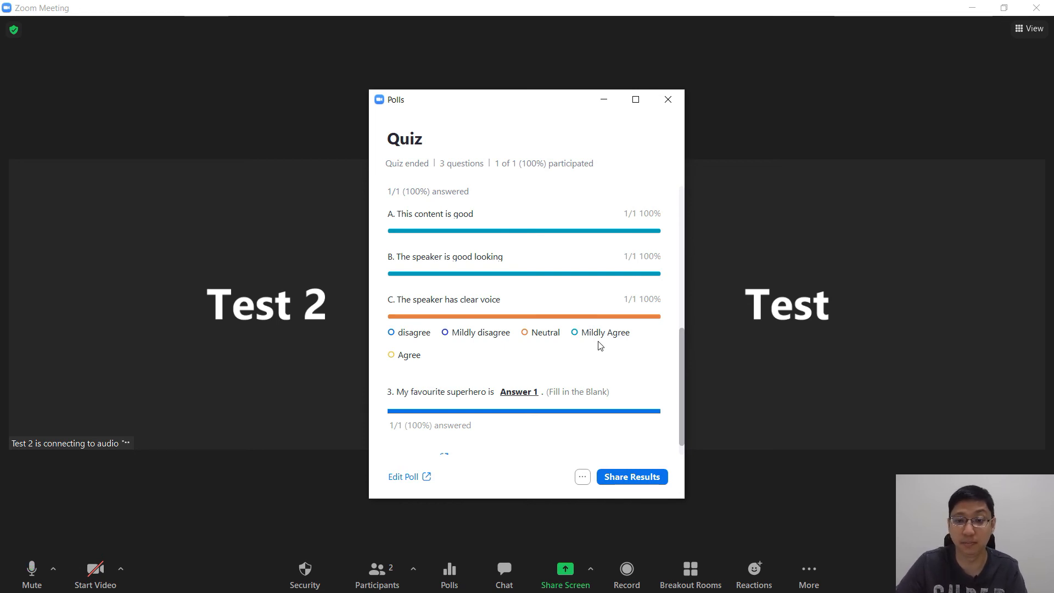
scroll(601, 344, up, 1)
scroll(571, 347, up, 5)
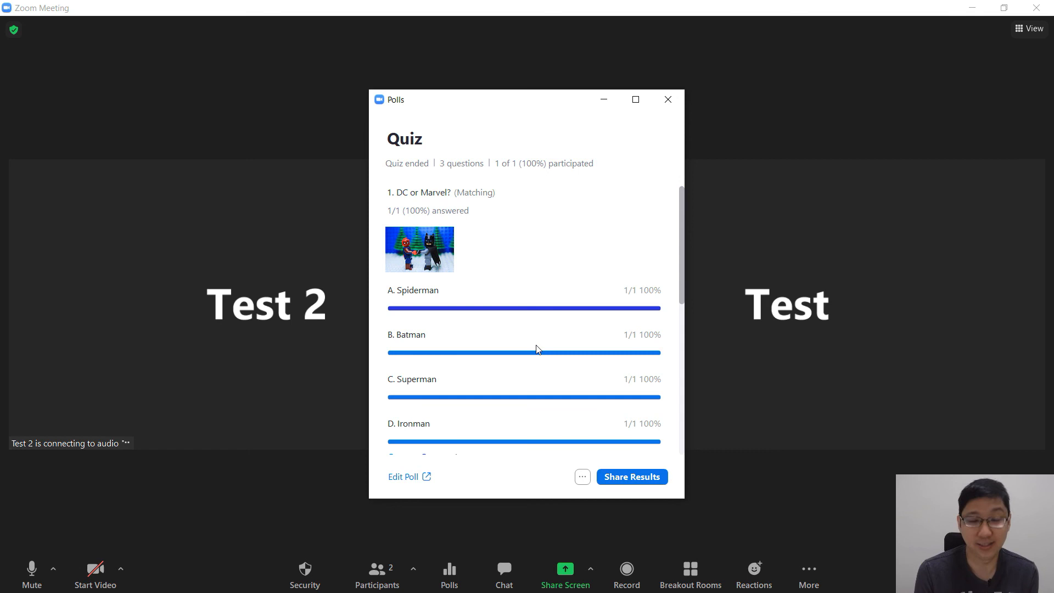